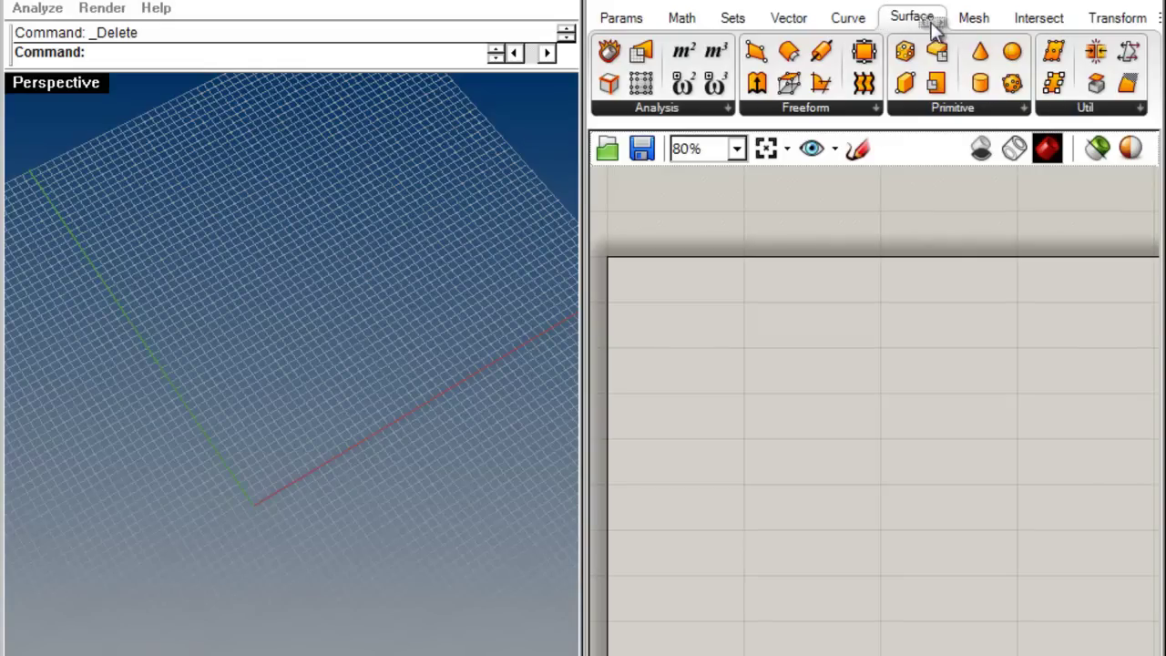
Add a Sphere component to the Grasshopper canvas and reposition it to leave room around its inputs.
{"action": "left_click", "coordinate": [968, 111]}
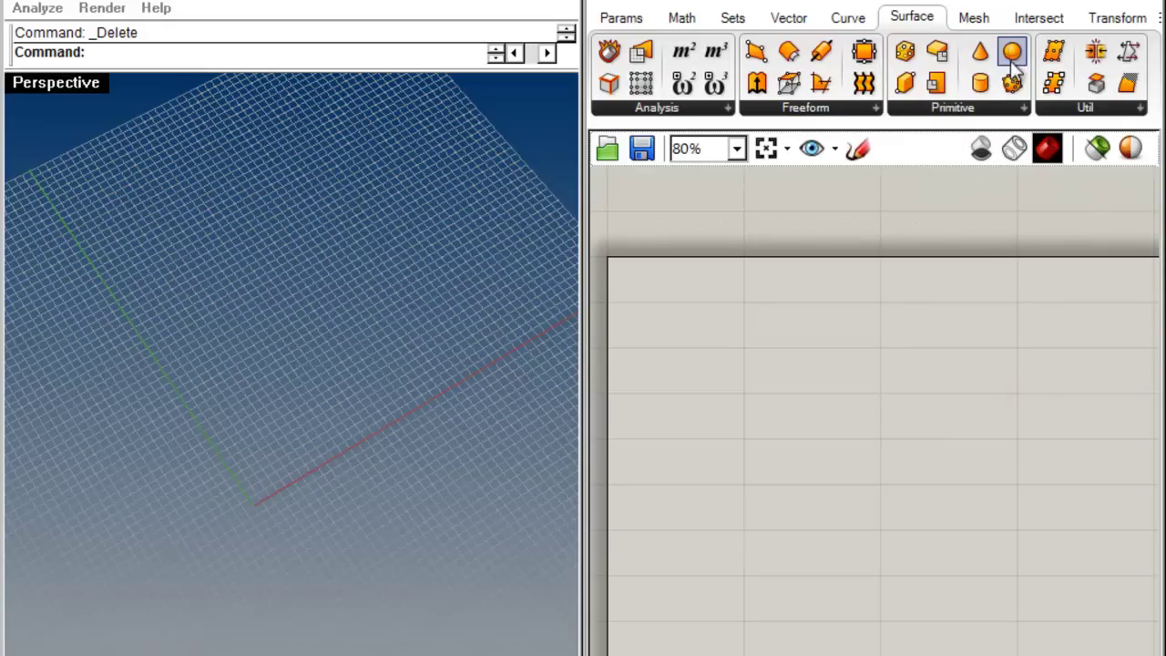
{"action": "left_click_drag", "start_coordinate": [1014, 57], "coordinate": [732, 357]}
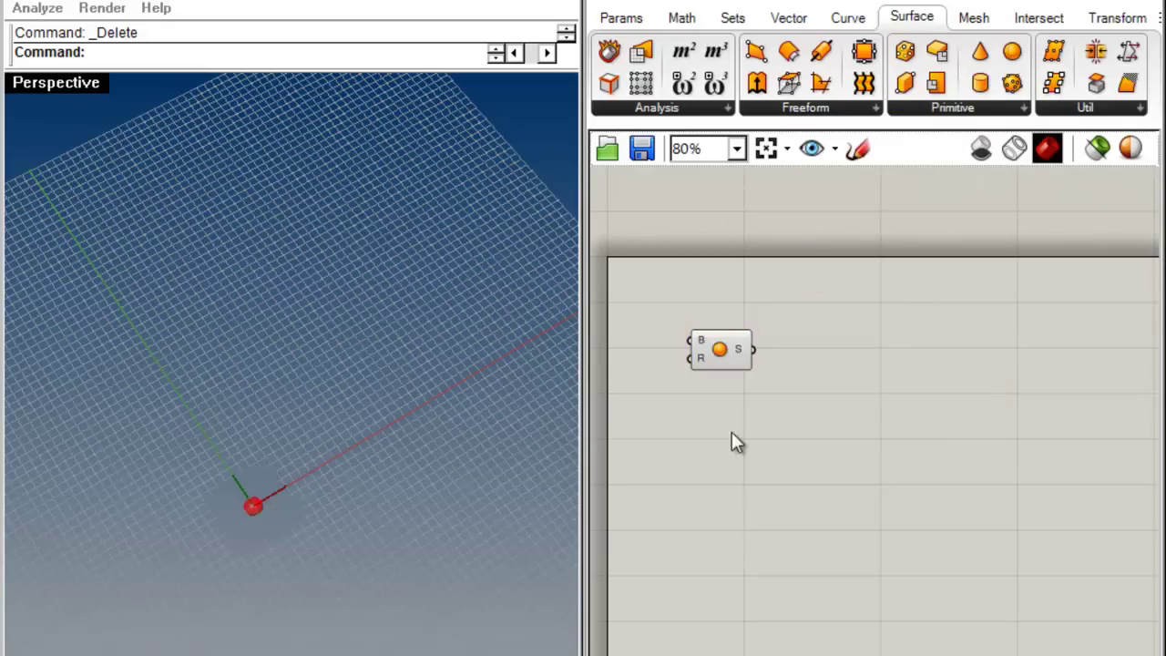
{"action": "scroll", "coordinate": [278, 453], "scroll_direction": "down", "scroll_amount": 3}
{"action": "scroll", "coordinate": [285, 483], "scroll_direction": "up", "scroll_amount": 5}
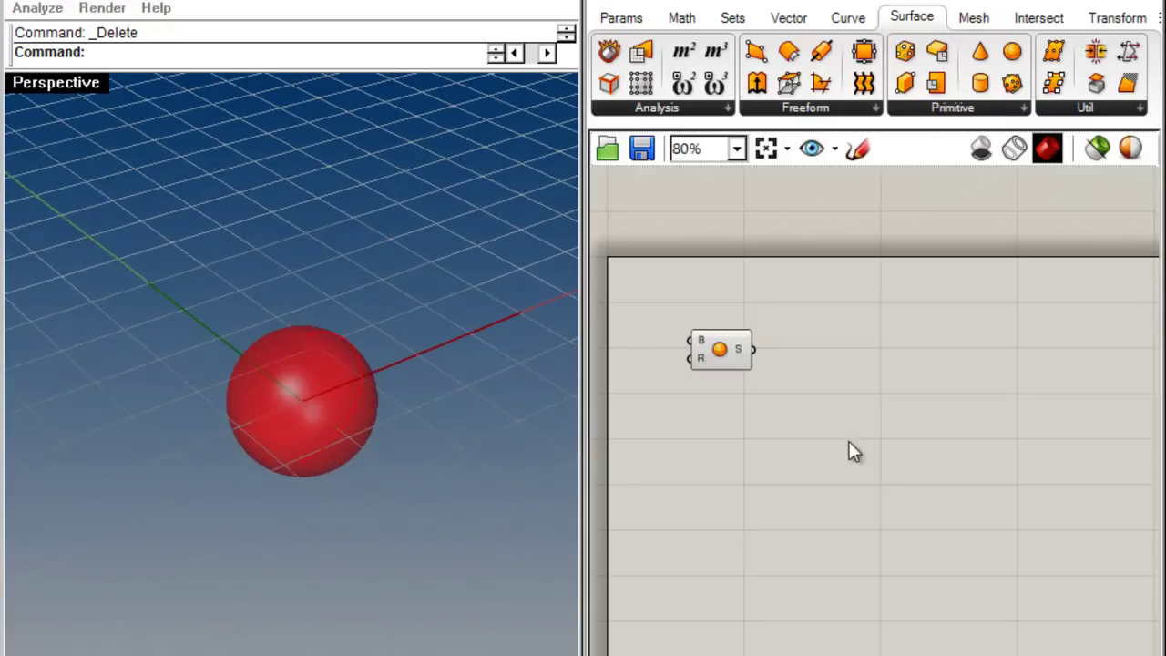
{"action": "scroll", "coordinate": [663, 337], "scroll_direction": "up", "scroll_amount": 5}
{"action": "mouse_move", "coordinate": [777, 409]}
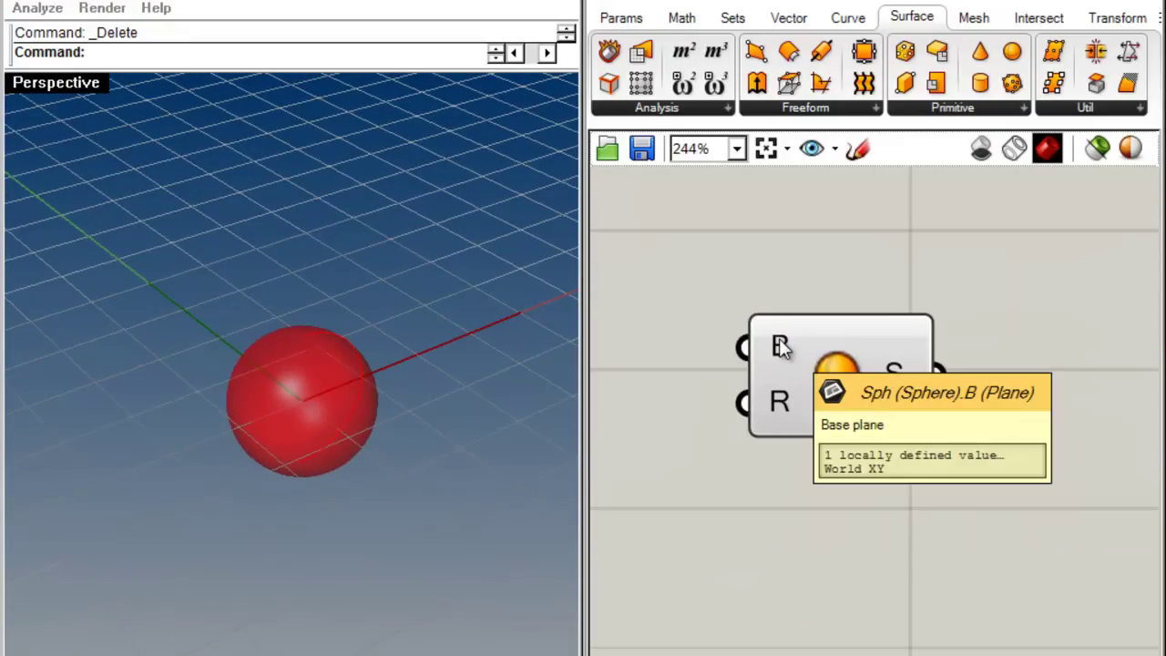
{"action": "left_click_drag", "start_coordinate": [786, 363], "coordinate": [892, 314]}
Examine the default sphere from several angles and distances, relating it to the world origin and construction grid.
{"action": "mouse_move", "coordinate": [875, 248]}
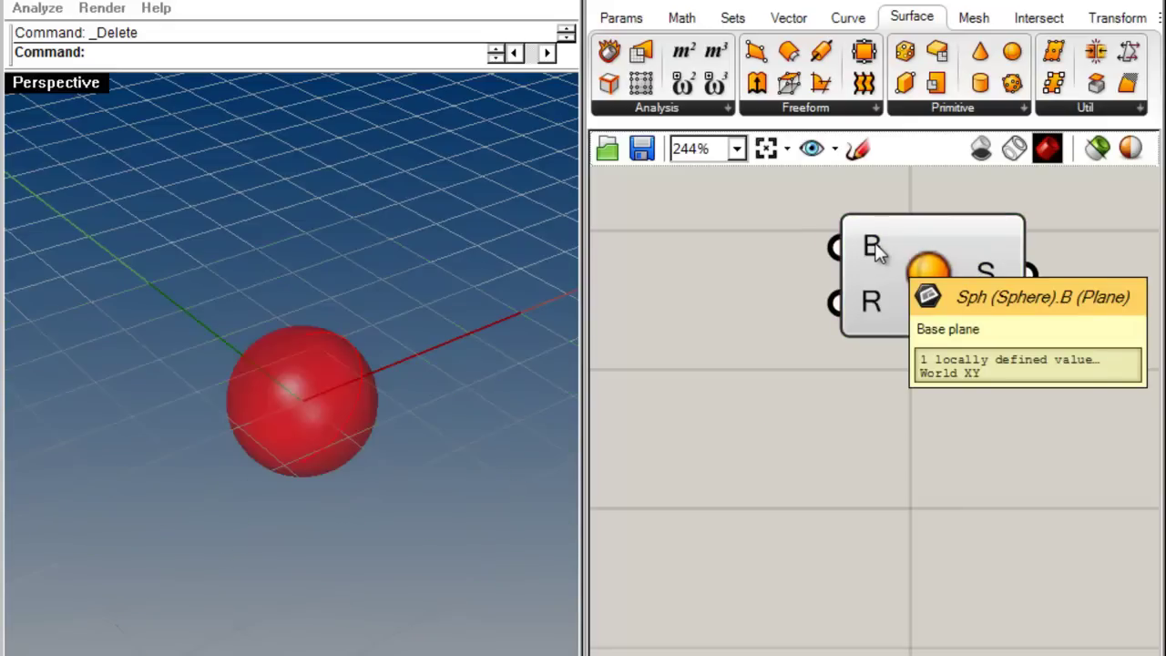
{"action": "right_click_drag", "start_coordinate": [325, 361], "coordinate": [263, 504]}
{"action": "scroll", "coordinate": [368, 379], "scroll_direction": "down", "scroll_amount": 5}
{"action": "scroll", "coordinate": [374, 387], "scroll_direction": "down", "scroll_amount": 5}
{"action": "right_click_drag", "start_coordinate": [363, 356], "coordinate": [333, 521]}
{"action": "scroll", "coordinate": [340, 385], "scroll_direction": "up", "scroll_amount": 10}
{"action": "right_click_drag", "start_coordinate": [433, 481], "coordinate": [363, 521]}
{"action": "scroll", "coordinate": [366, 513], "scroll_direction": "down", "scroll_amount": 8}
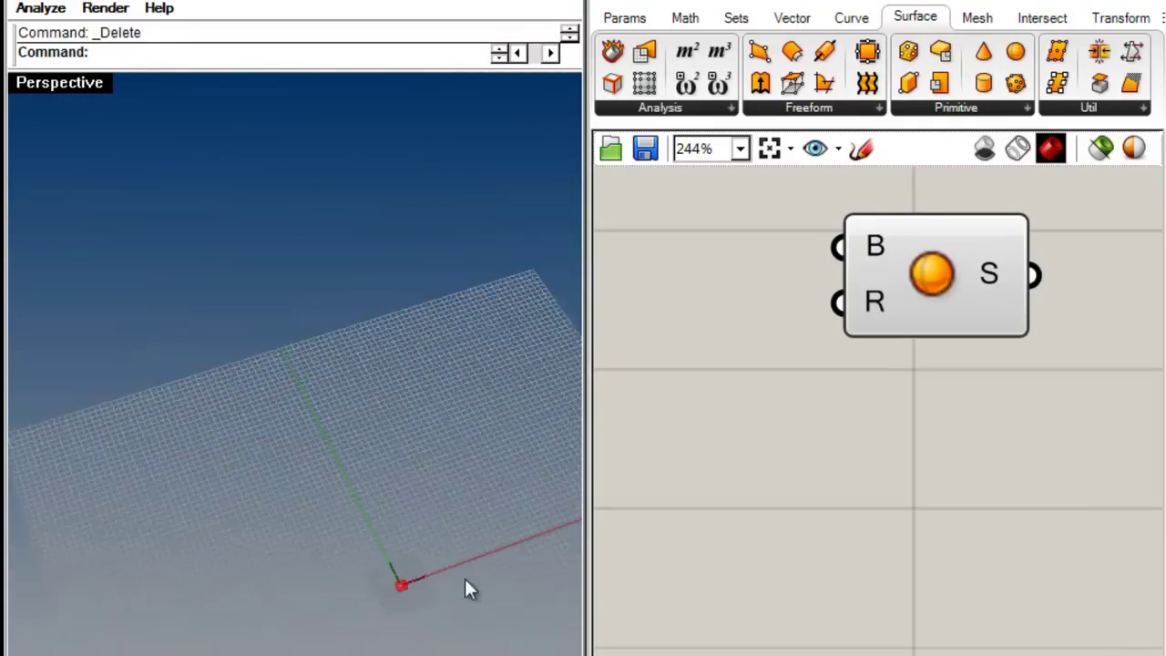
{"action": "right_click_drag", "start_coordinate": [465, 578], "coordinate": [493, 421]}
{"action": "right_click_drag", "start_coordinate": [468, 483], "coordinate": [294, 405], "text": "shift"}
{"action": "scroll", "coordinate": [369, 599], "scroll_direction": "up", "scroll_amount": 12}
{"action": "scroll", "coordinate": [294, 404], "scroll_direction": "down", "scroll_amount": 12}
{"action": "right_click_drag", "start_coordinate": [291, 304], "coordinate": [535, 439]}
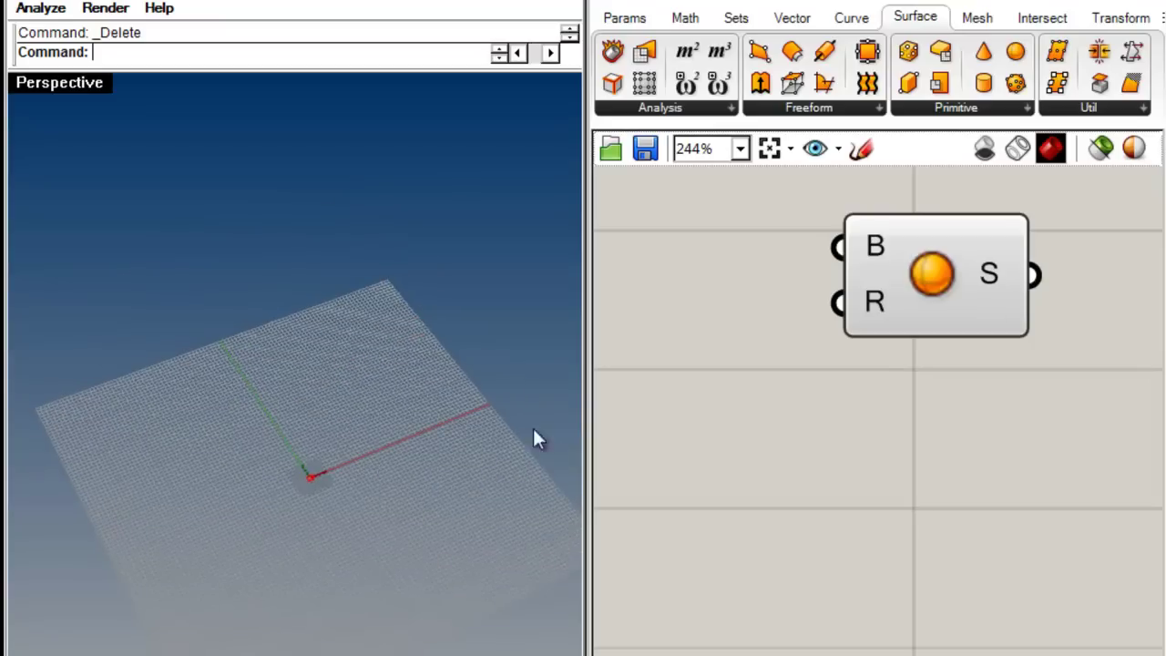
Read the Sphere component's default base plane and compare it with the sphere's position on the grid.
{"action": "mouse_move", "coordinate": [880, 245]}
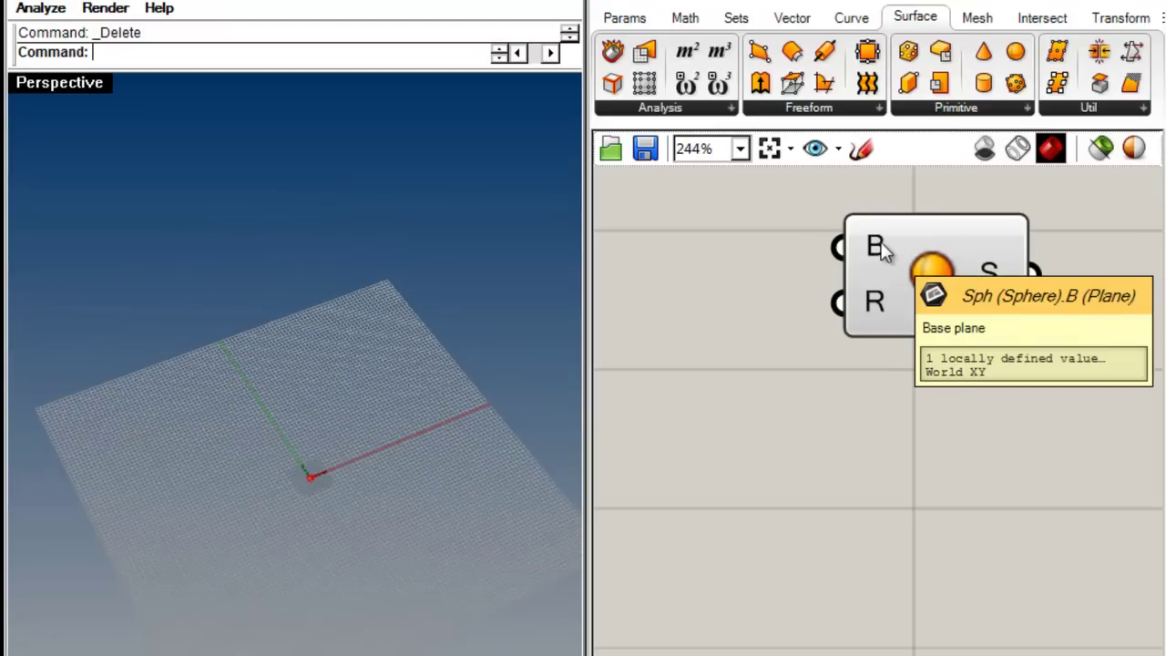
{"action": "left_click", "coordinate": [884, 251]}
{"action": "left_click", "coordinate": [973, 420]}
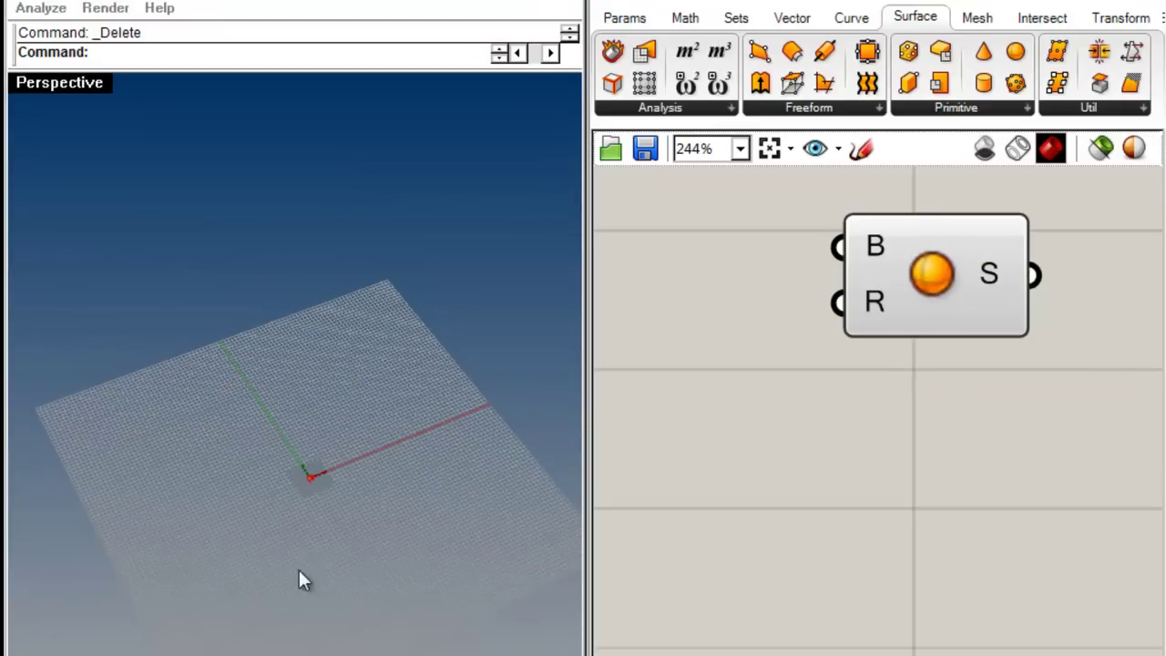
{"action": "scroll", "coordinate": [308, 456], "scroll_direction": "up", "scroll_amount": 15}
{"action": "scroll", "coordinate": [339, 337], "scroll_direction": "up", "scroll_amount": 5}
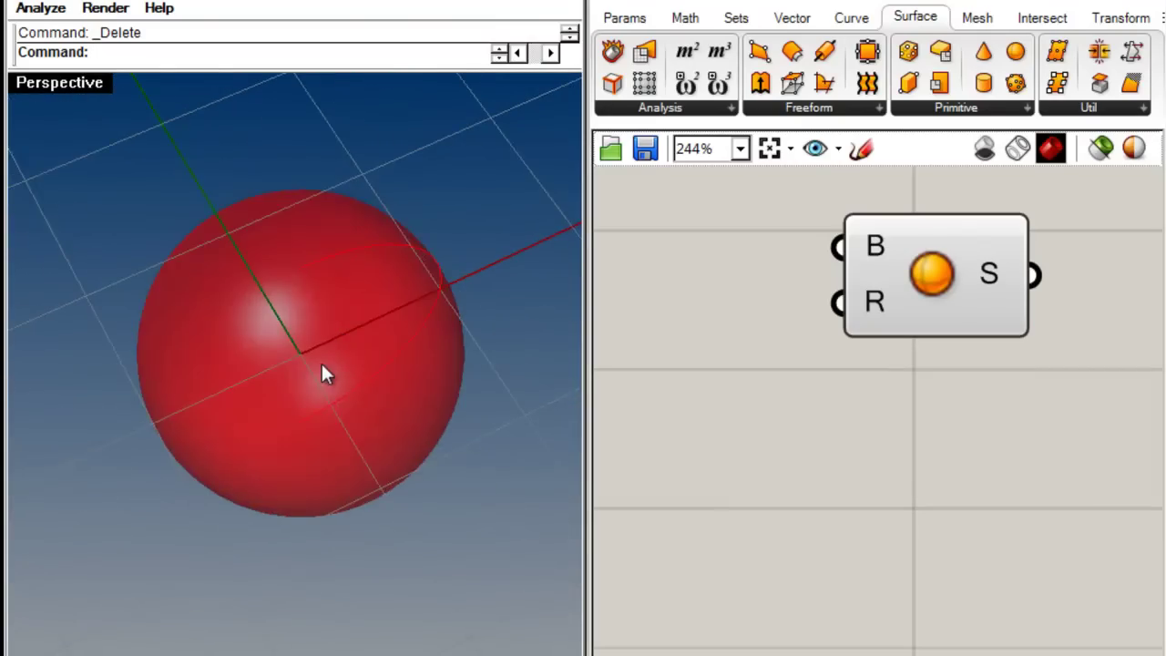
{"action": "scroll", "coordinate": [324, 364], "scroll_direction": "down", "scroll_amount": 10}
{"action": "right_click_drag", "start_coordinate": [351, 374], "coordinate": [288, 478]}
{"action": "scroll", "coordinate": [350, 262], "scroll_direction": "down", "scroll_amount": 9}
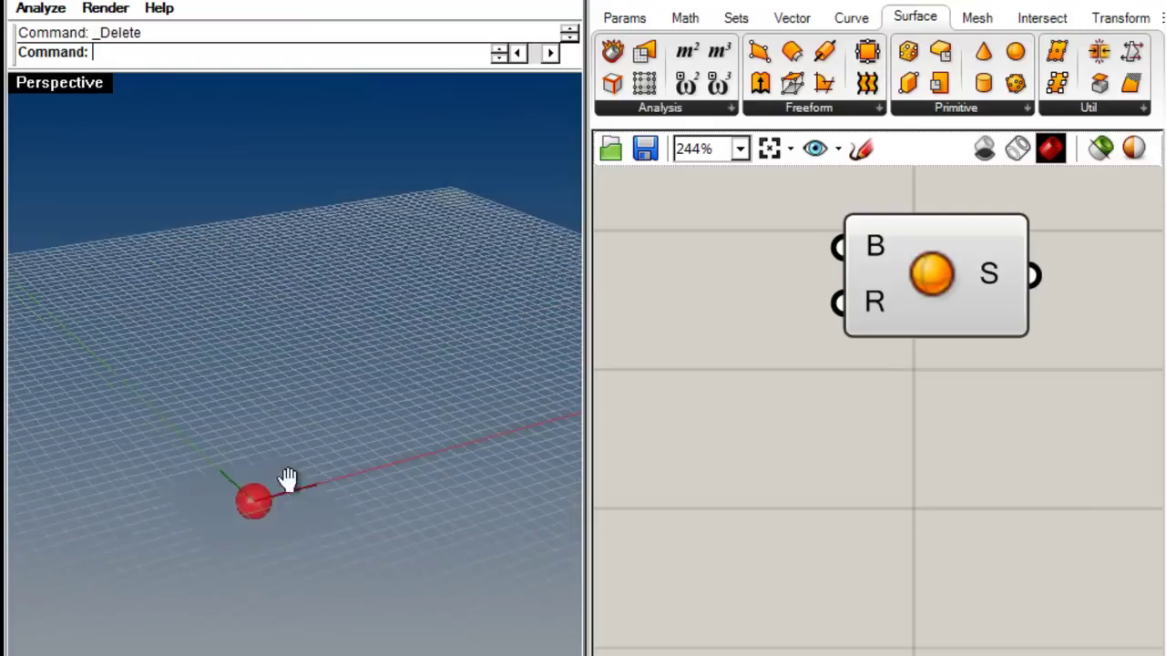
{"action": "scroll", "coordinate": [401, 485], "scroll_direction": "down", "scroll_amount": 3}
{"action": "right_click_drag", "start_coordinate": [243, 374], "coordinate": [502, 474]}
Draw a single Rhino point on the construction plane a short distance from the sphere.
{"action": "right_click_drag", "start_coordinate": [755, 339], "coordinate": [812, 460]}
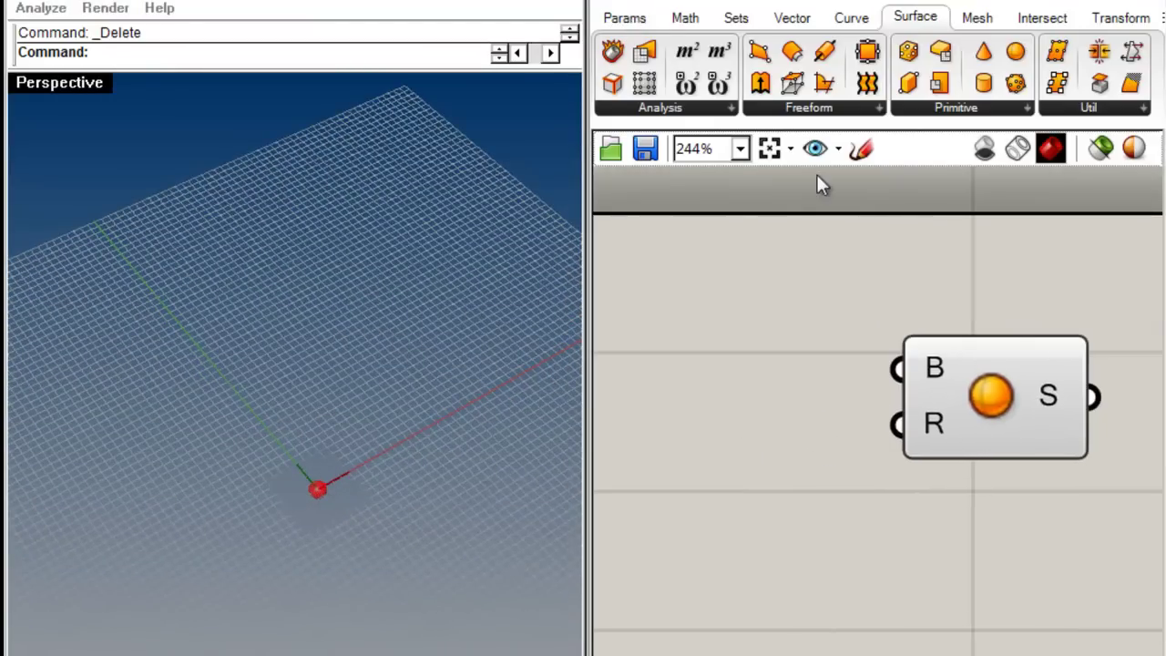
{"action": "left_click", "coordinate": [631, 20]}
{"action": "left_click", "coordinate": [123, 54]}
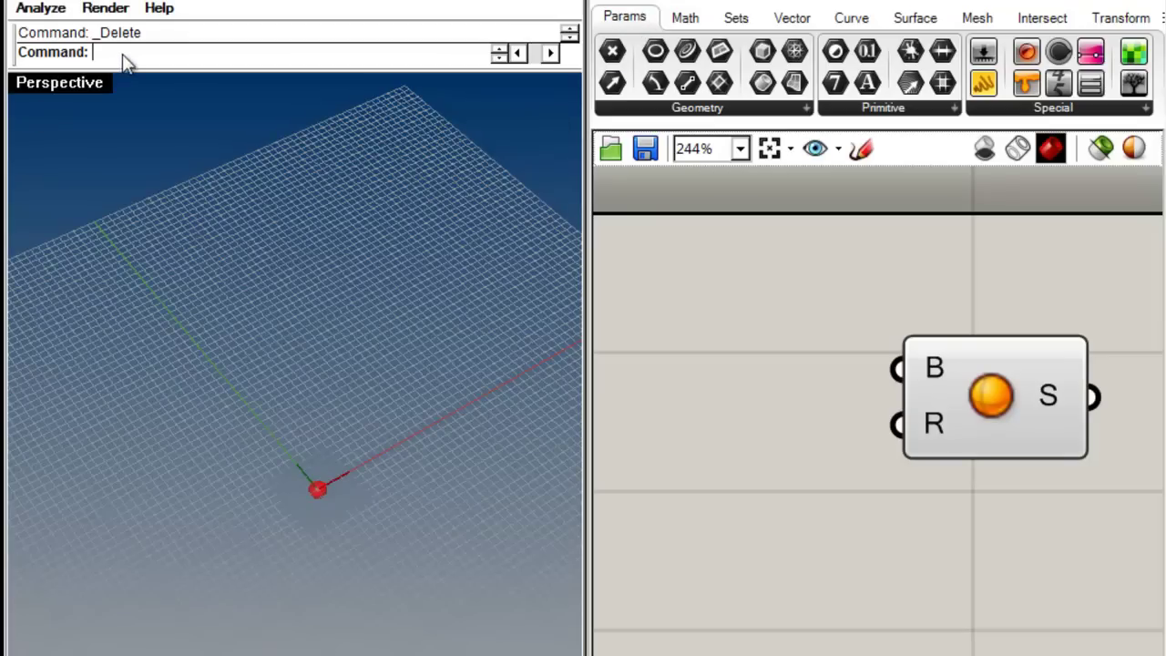
{"action": "mouse_move", "coordinate": [934, 378]}
{"action": "type", "text": "PO"}
{"action": "key", "text": "Return"}
{"action": "left_click", "coordinate": [354, 424]}
Add a Point parameter, set it to the drawn Rhino point, and connect it to the Sphere's base plane input (B).
{"action": "left_click_drag", "start_coordinate": [617, 52], "coordinate": [703, 305]}
{"action": "right_click", "coordinate": [702, 304]}
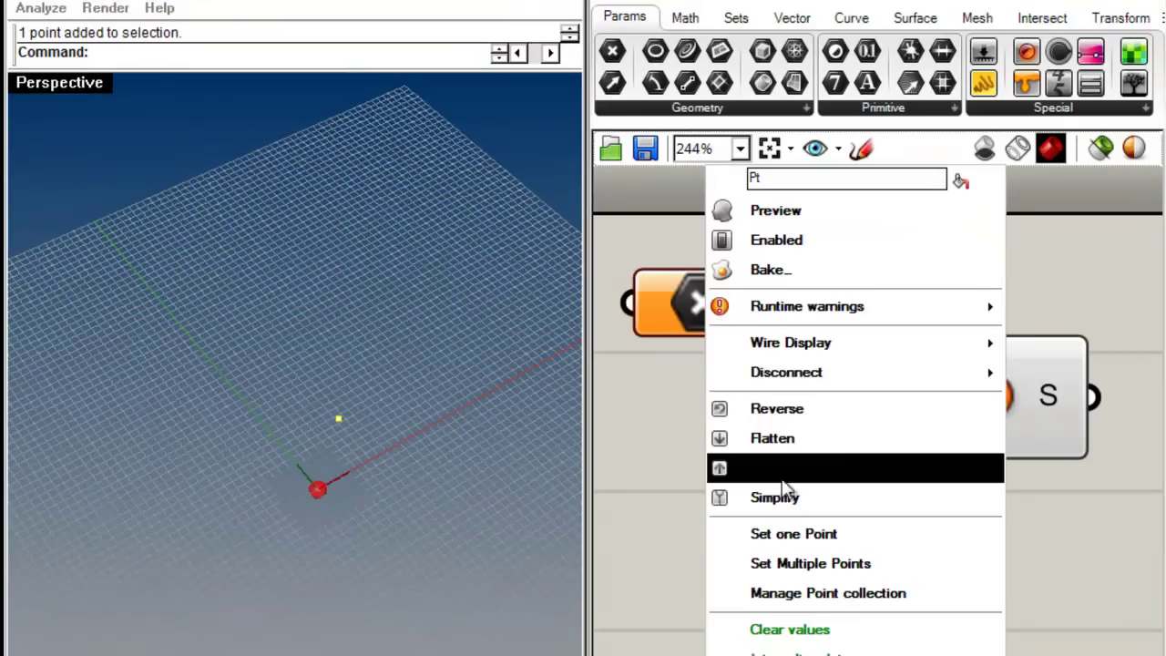
{"action": "left_click", "coordinate": [794, 533]}
{"action": "left_click_drag", "start_coordinate": [779, 303], "coordinate": [898, 367]}
Move the Rhino point to a new spot on the grid and space the Sphere component farther from the Point parameter.
{"action": "right_click_drag", "start_coordinate": [338, 428], "coordinate": [338, 455]}
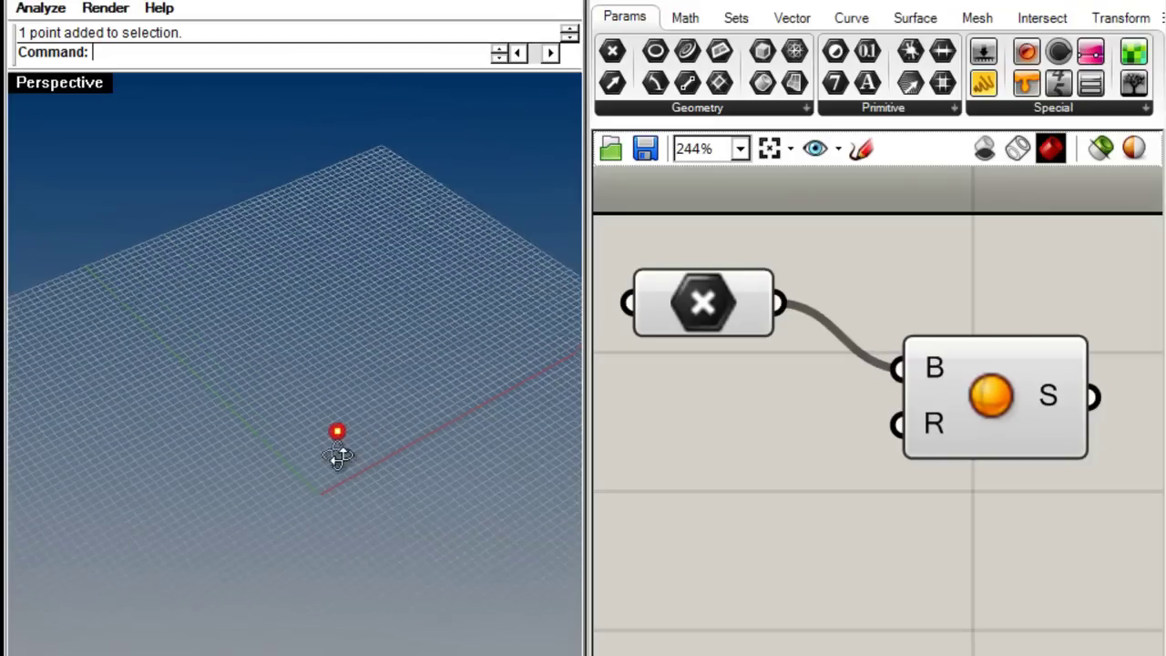
{"action": "scroll", "coordinate": [351, 428], "scroll_direction": "up", "scroll_amount": 6}
{"action": "left_click_drag", "start_coordinate": [346, 446], "coordinate": [374, 470]}
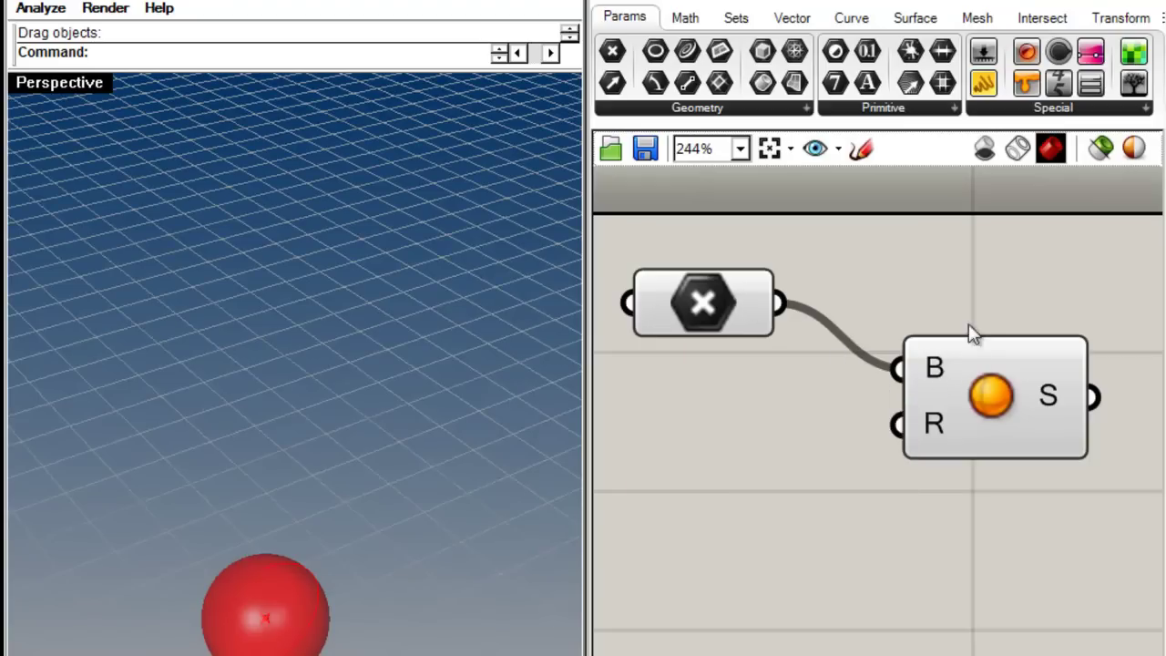
{"action": "left_click_drag", "start_coordinate": [924, 341], "coordinate": [1055, 359]}
{"action": "left_click", "coordinate": [941, 324]}
{"action": "scroll", "coordinate": [940, 325], "scroll_direction": "down", "scroll_amount": 4}
{"action": "scroll", "coordinate": [306, 476], "scroll_direction": "down", "scroll_amount": 5}
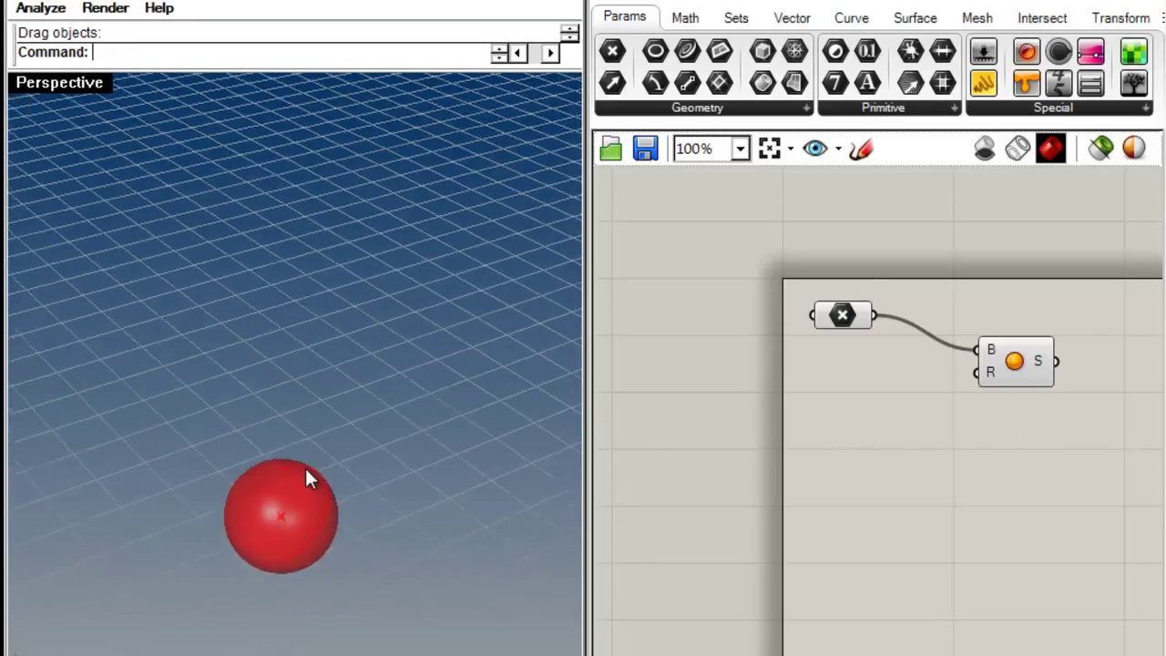
Move the sphere's Rhino point to several other positions, viewing it from low and high angles.
{"action": "right_click_drag", "start_coordinate": [304, 484], "coordinate": [296, 408]}
{"action": "left_click_drag", "start_coordinate": [296, 411], "coordinate": [313, 437]}
{"action": "right_click_drag", "start_coordinate": [282, 537], "coordinate": [314, 332]}
{"action": "left_click_drag", "start_coordinate": [304, 567], "coordinate": [303, 522]}
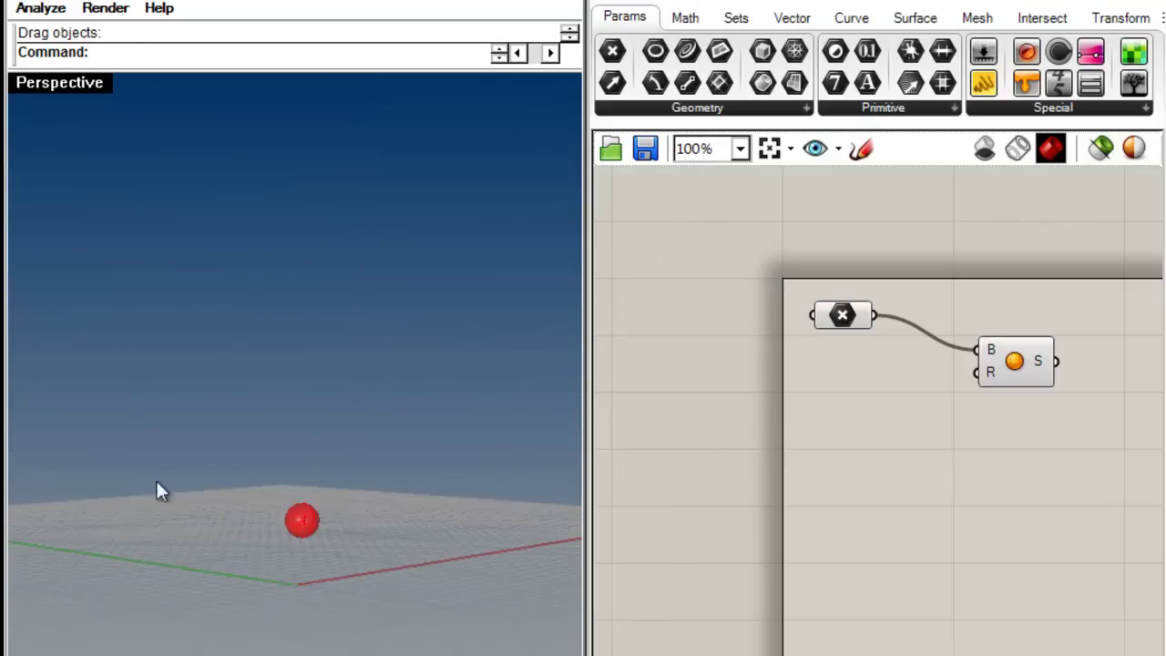
{"action": "right_click_drag", "start_coordinate": [423, 424], "coordinate": [302, 611]}
{"action": "left_click_drag", "start_coordinate": [326, 426], "coordinate": [315, 382]}
Bring the Sphere component closer to its Point parameter and move the Rhino point near the green axis.
{"action": "left_click_drag", "start_coordinate": [1025, 381], "coordinate": [981, 352]}
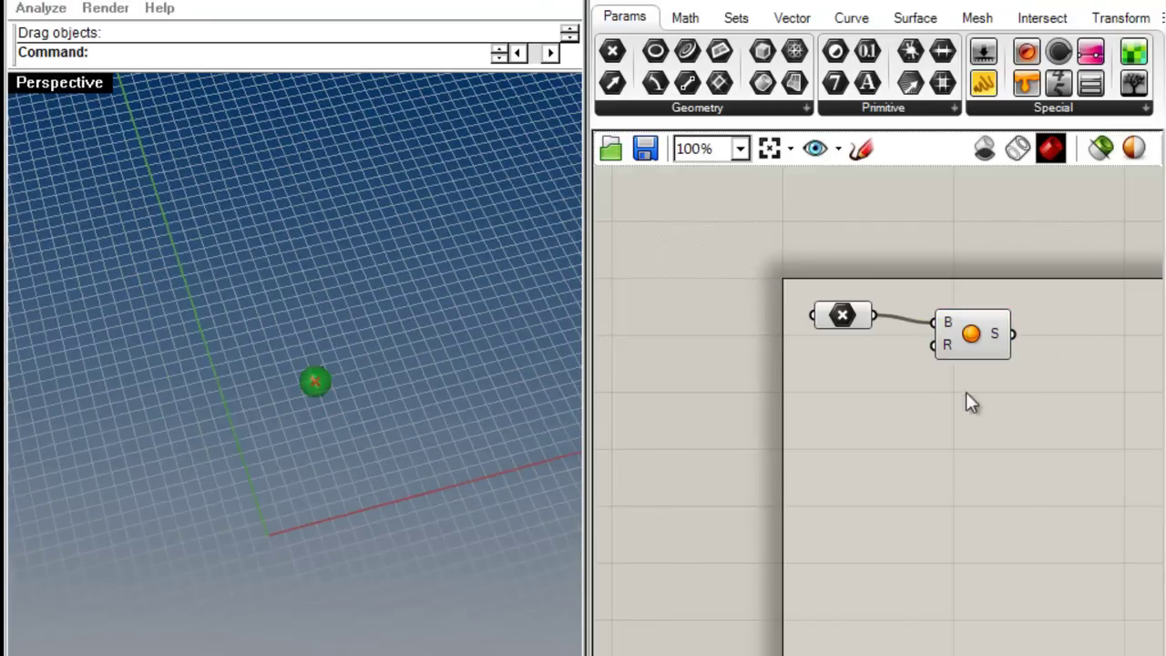
{"action": "left_click_drag", "start_coordinate": [844, 321], "coordinate": [839, 347]}
{"action": "left_click", "coordinate": [880, 404]}
{"action": "left_click_drag", "start_coordinate": [313, 383], "coordinate": [262, 421]}
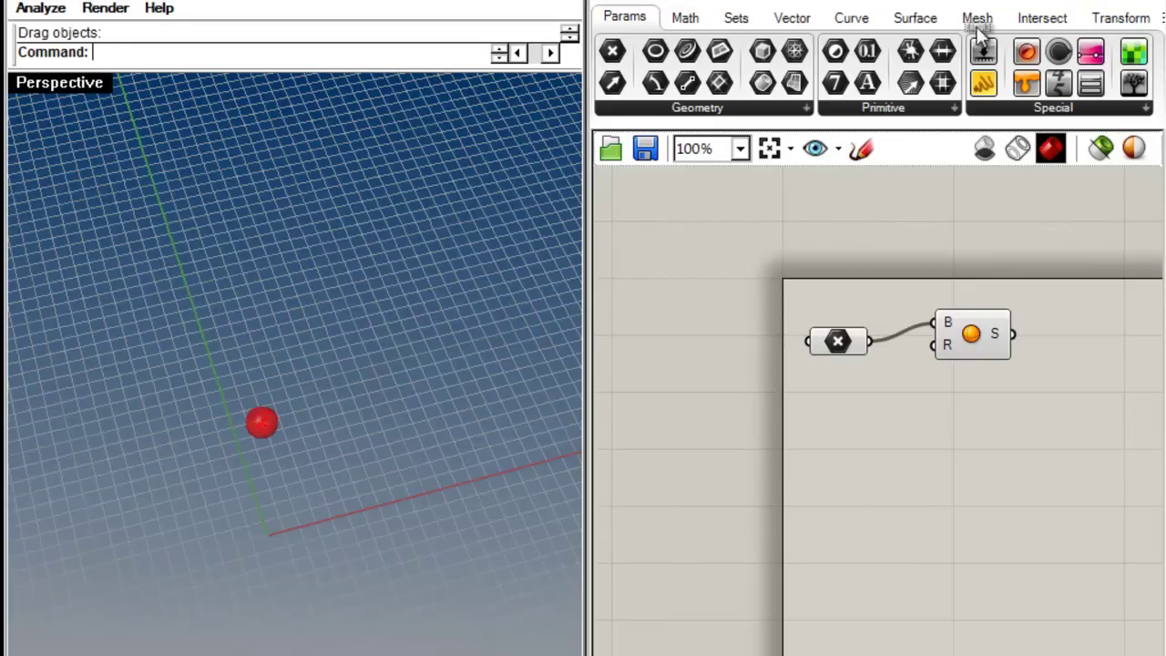
Add a Cone component below the Sphere component and view the default cone at the origin.
{"action": "left_click", "coordinate": [925, 22]}
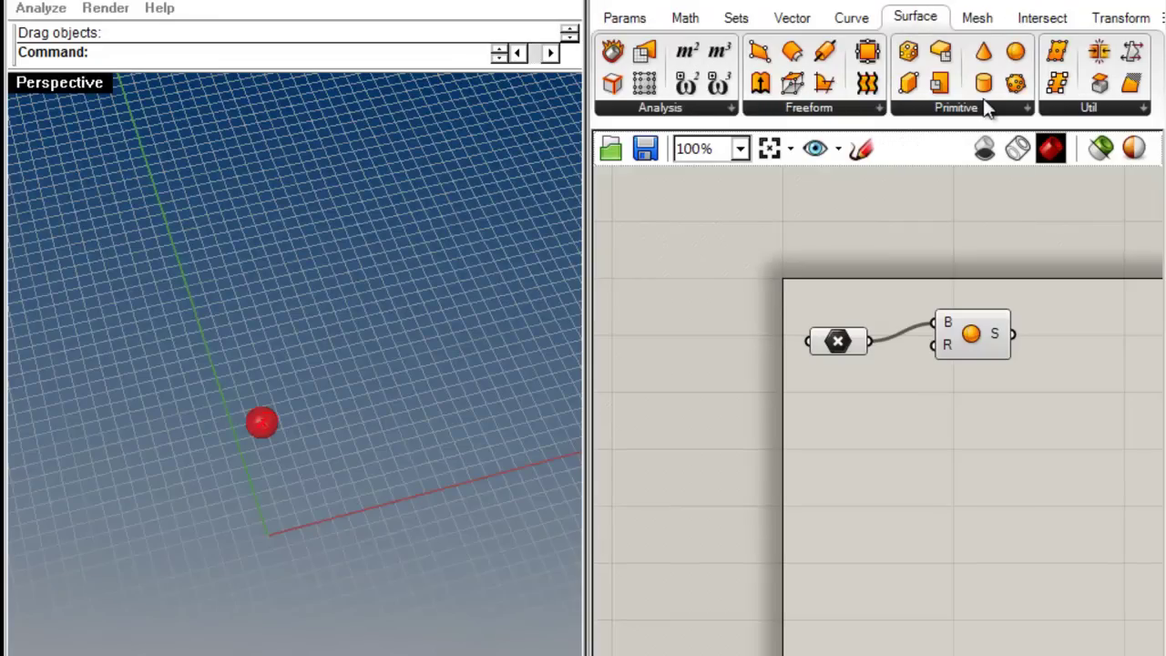
{"action": "left_click_drag", "start_coordinate": [984, 52], "coordinate": [968, 415]}
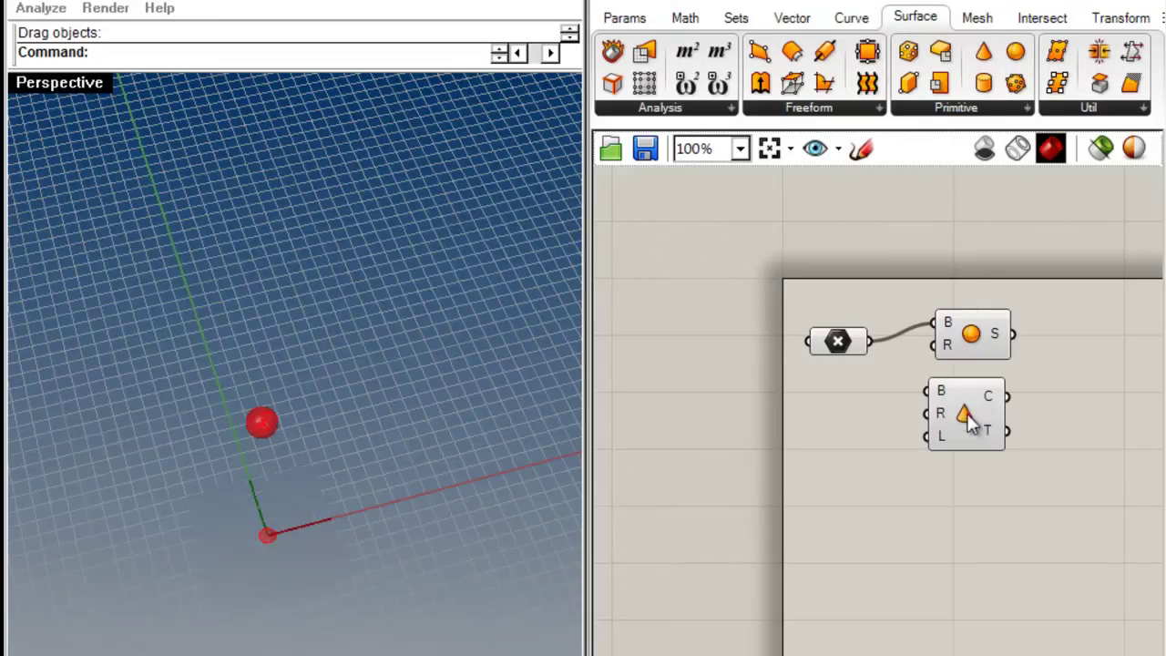
{"action": "right_click_drag", "start_coordinate": [344, 566], "coordinate": [397, 461]}
{"action": "scroll", "coordinate": [285, 589], "scroll_direction": "up", "scroll_amount": 18}
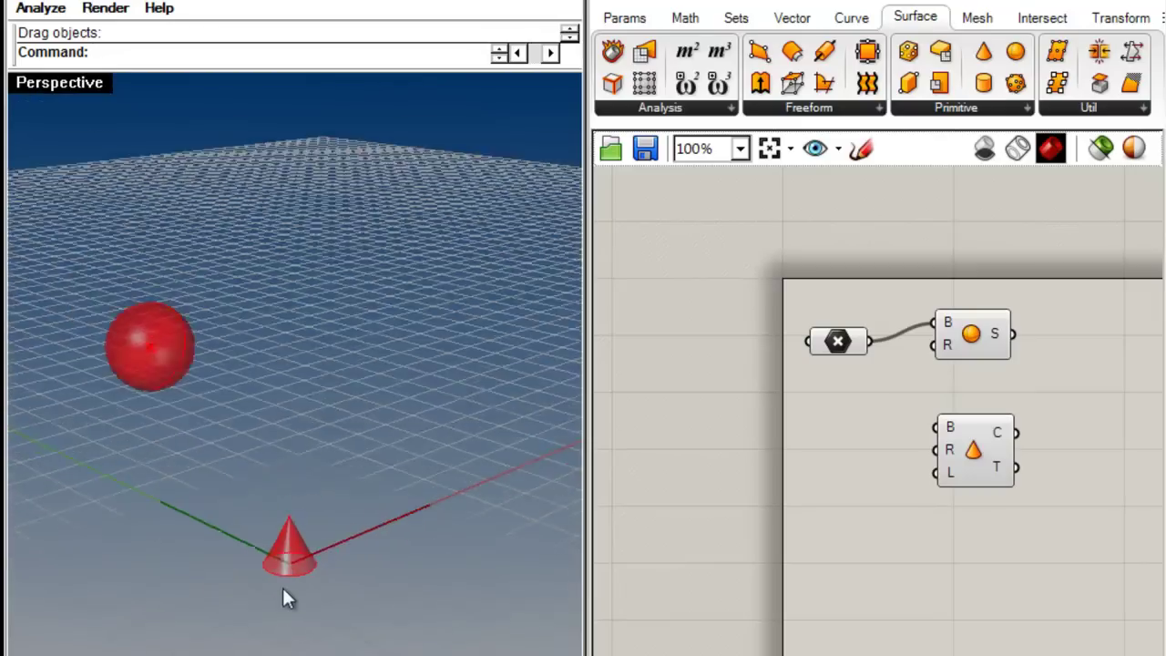
{"action": "scroll", "coordinate": [289, 553], "scroll_direction": "down", "scroll_amount": 10}
{"action": "scroll", "coordinate": [290, 558], "scroll_direction": "down", "scroll_amount": 3}
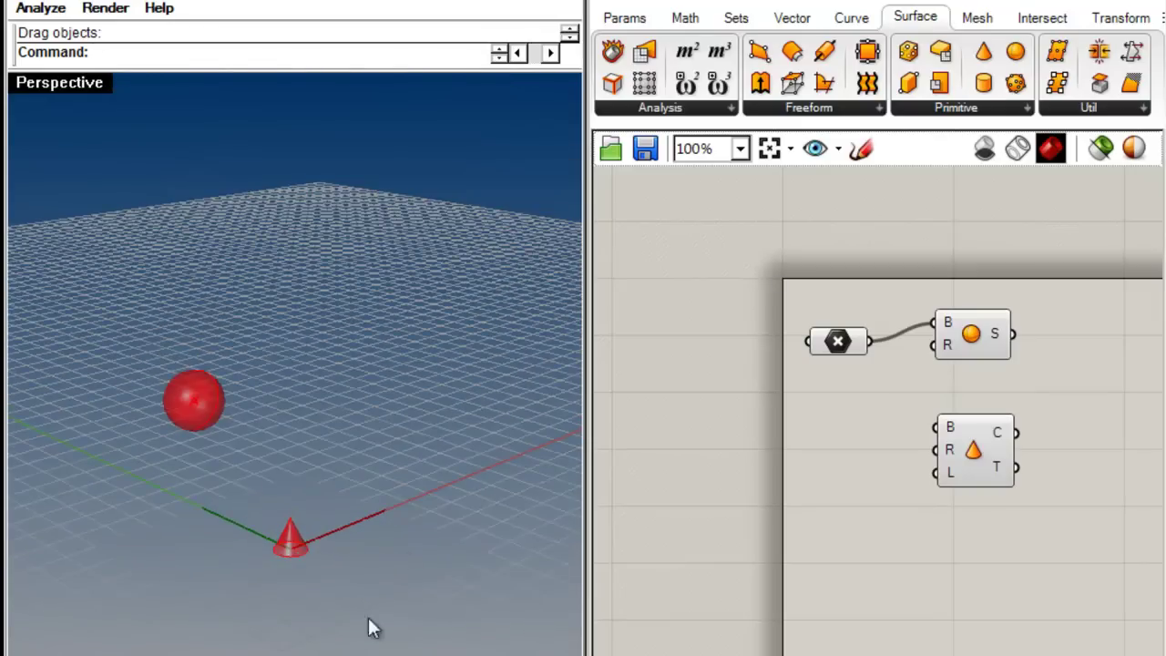
Space the Point parameter and Sphere component farther apart and move the sphere's Rhino point toward the red axis side.
{"action": "right_click_drag", "start_coordinate": [460, 483], "coordinate": [310, 578]}
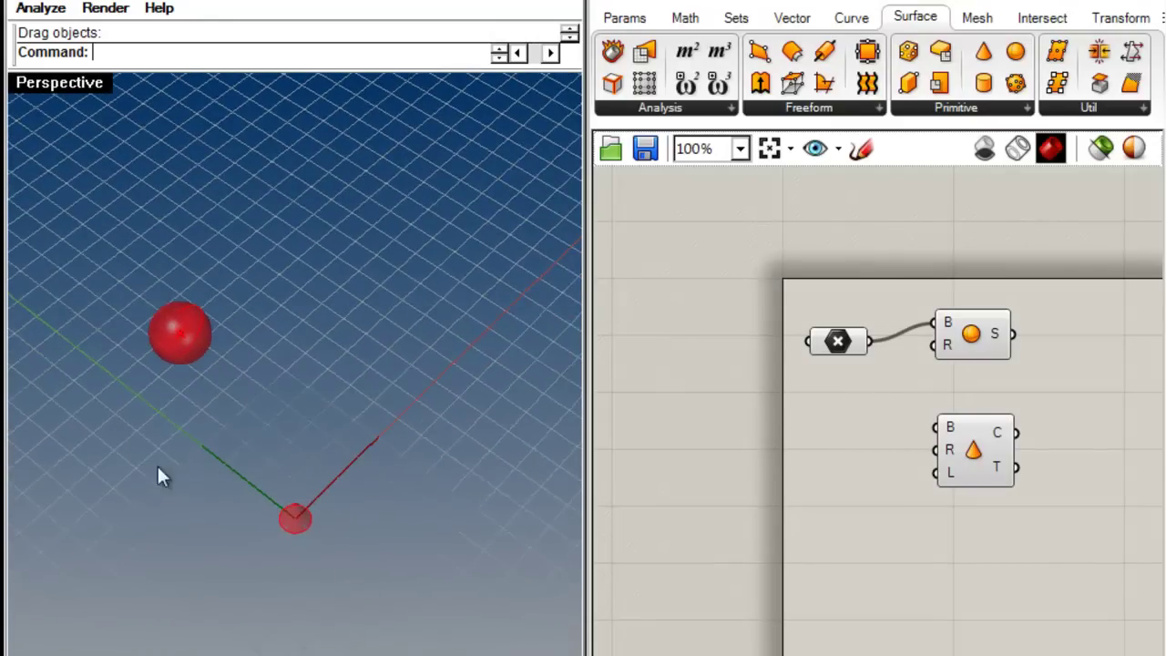
{"action": "right_click_drag", "start_coordinate": [158, 399], "coordinate": [200, 439]}
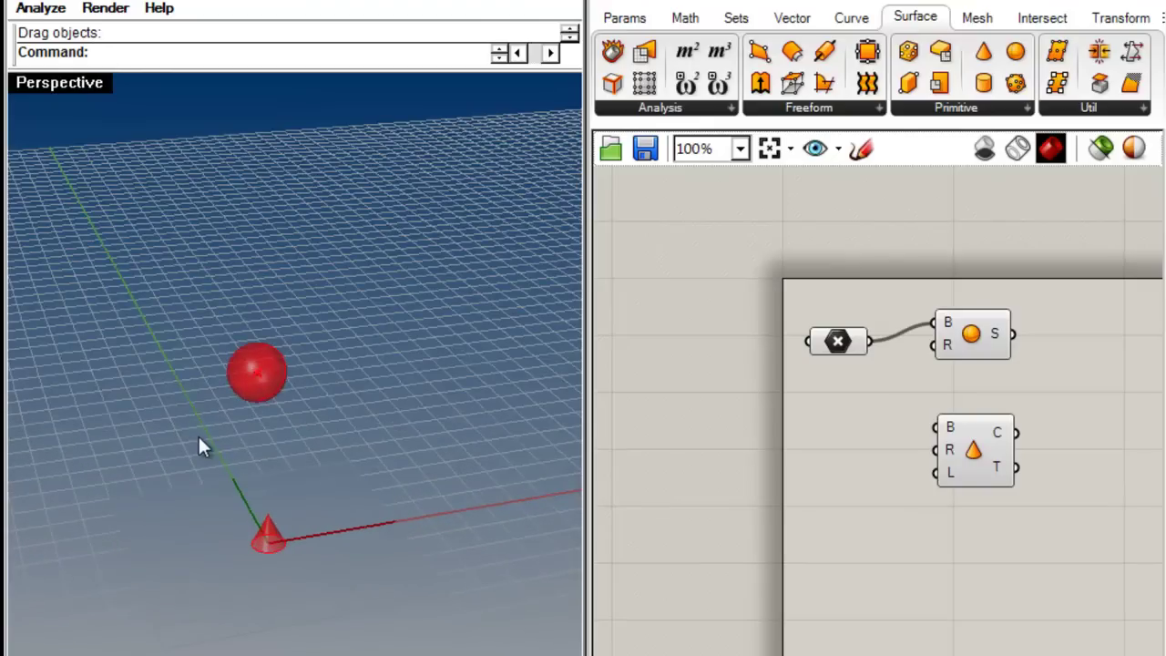
{"action": "right_click_drag", "start_coordinate": [298, 500], "coordinate": [364, 551]}
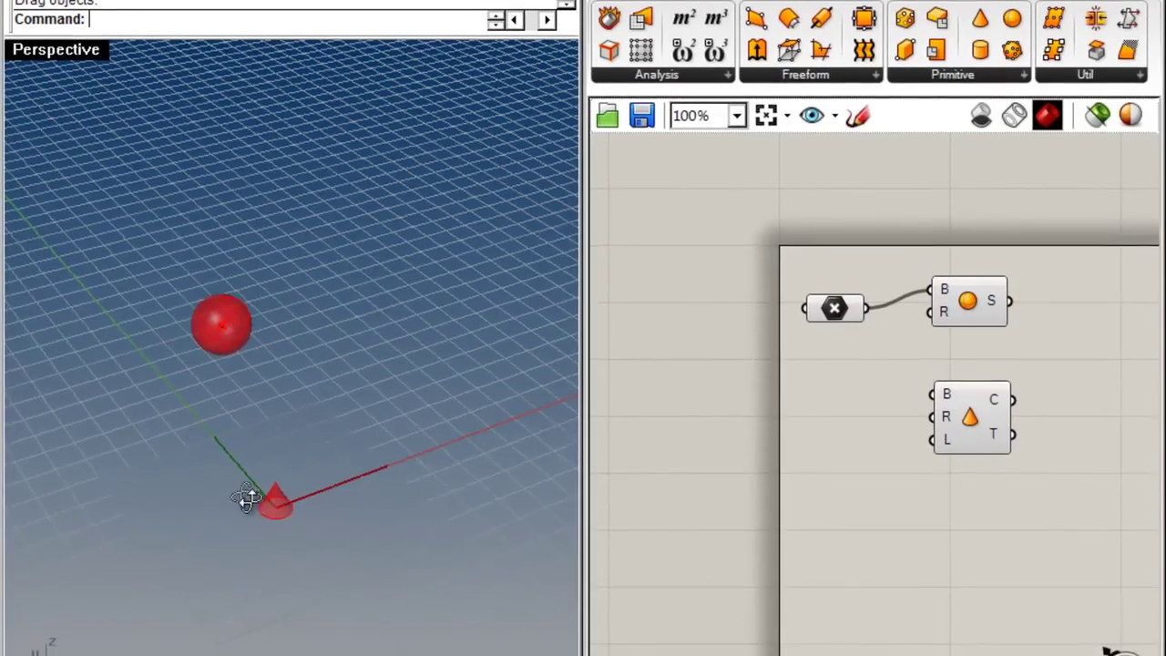
{"action": "right_click_drag", "start_coordinate": [253, 529], "coordinate": [219, 553]}
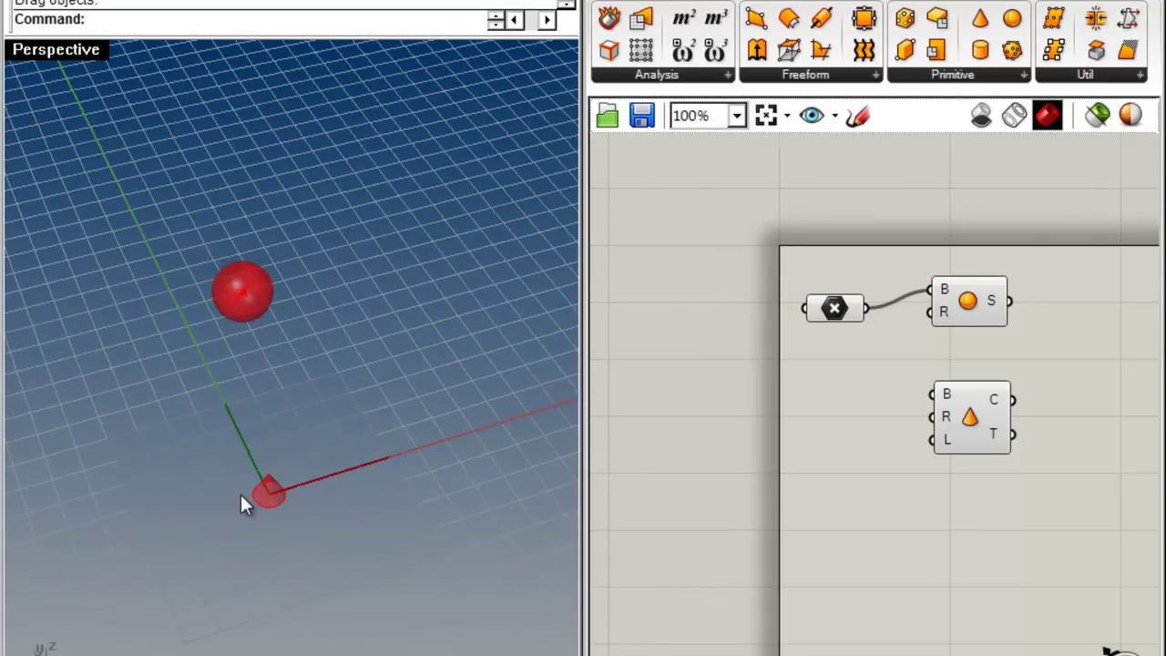
{"action": "right_click_drag", "start_coordinate": [273, 482], "coordinate": [255, 455]}
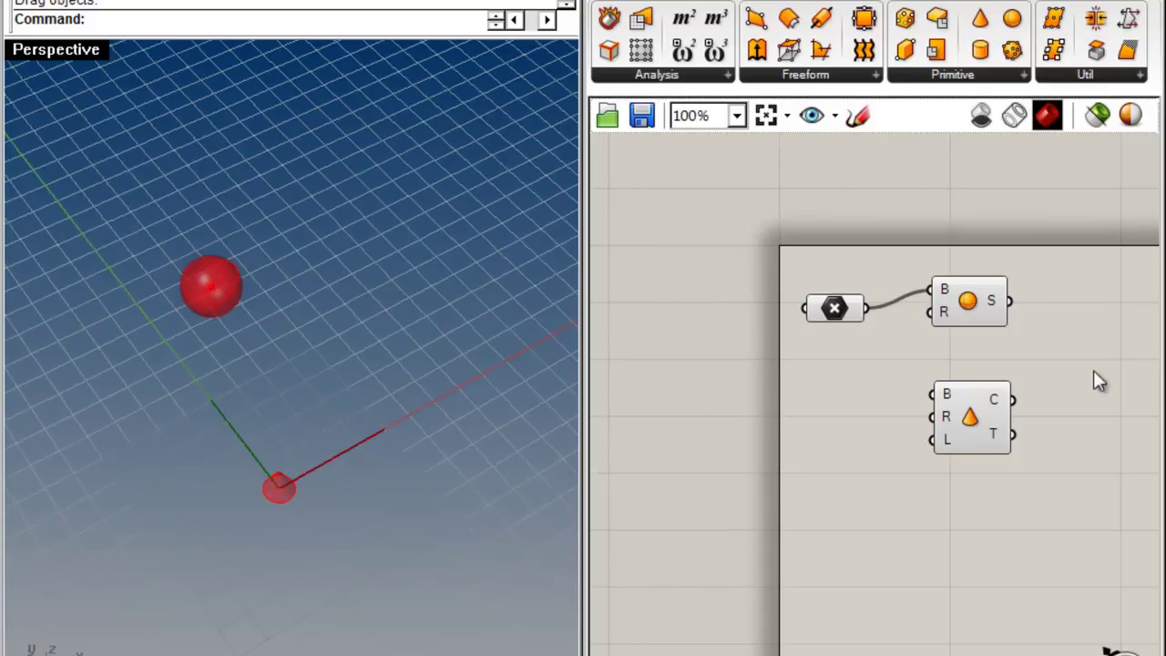
{"action": "left_click_drag", "start_coordinate": [844, 315], "coordinate": [839, 287]}
{"action": "left_click", "coordinate": [893, 401]}
{"action": "right_click_drag", "start_coordinate": [260, 337], "coordinate": [232, 307]}
{"action": "left_click_drag", "start_coordinate": [231, 300], "coordinate": [476, 293]}
{"action": "left_click_drag", "start_coordinate": [1003, 301], "coordinate": [1075, 284]}
{"action": "left_click_drag", "start_coordinate": [464, 310], "coordinate": [420, 371]}
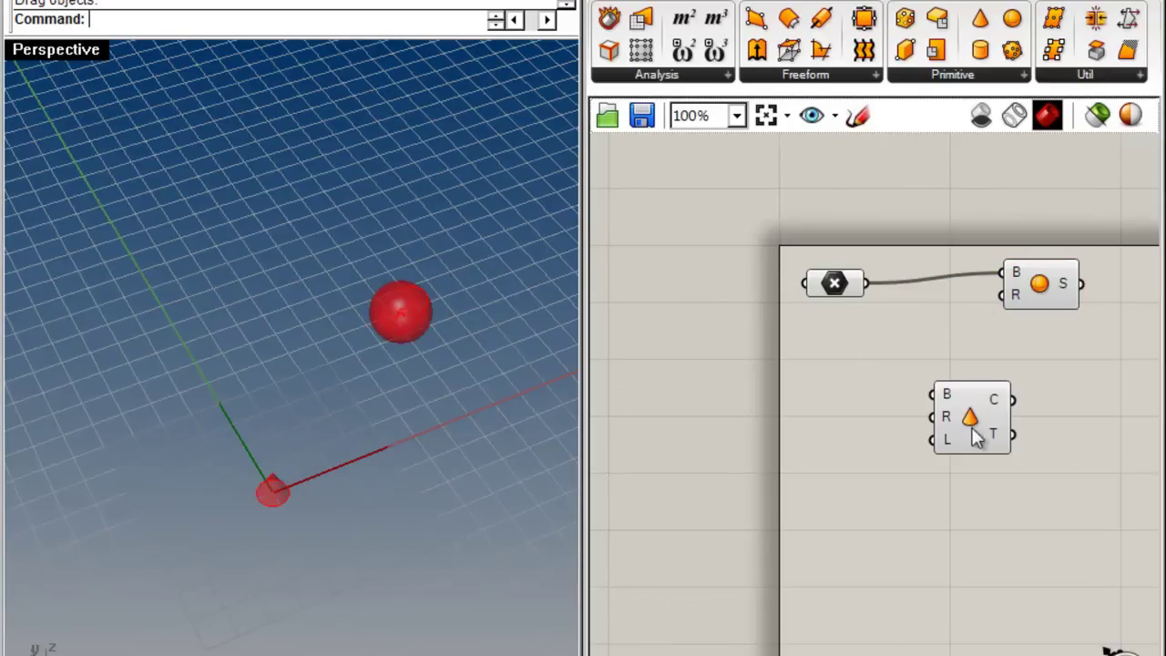
Place the Cone component beneath the Sphere component and duplicate the Point parameter below the original.
{"action": "left_click_drag", "start_coordinate": [973, 429], "coordinate": [1030, 416]}
{"action": "left_click", "coordinate": [1020, 465]}
{"action": "right_click_drag", "start_coordinate": [222, 520], "coordinate": [351, 428]}
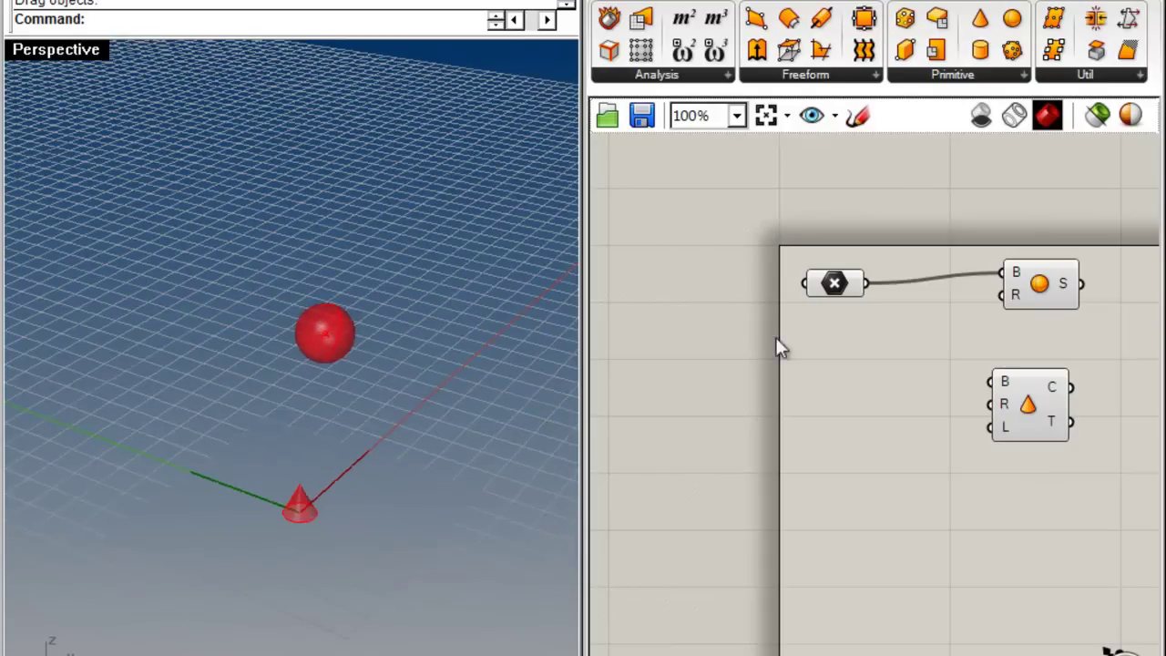
{"action": "left_click_drag", "start_coordinate": [828, 286], "coordinate": [834, 365], "text": "alt"}
Assign a second Rhino point to the duplicated Point parameter and connect it to the Cone's base plane input (B).
{"action": "left_click_drag", "start_coordinate": [359, 387], "coordinate": [312, 452]}
{"action": "key", "text": "ctrl+c"}
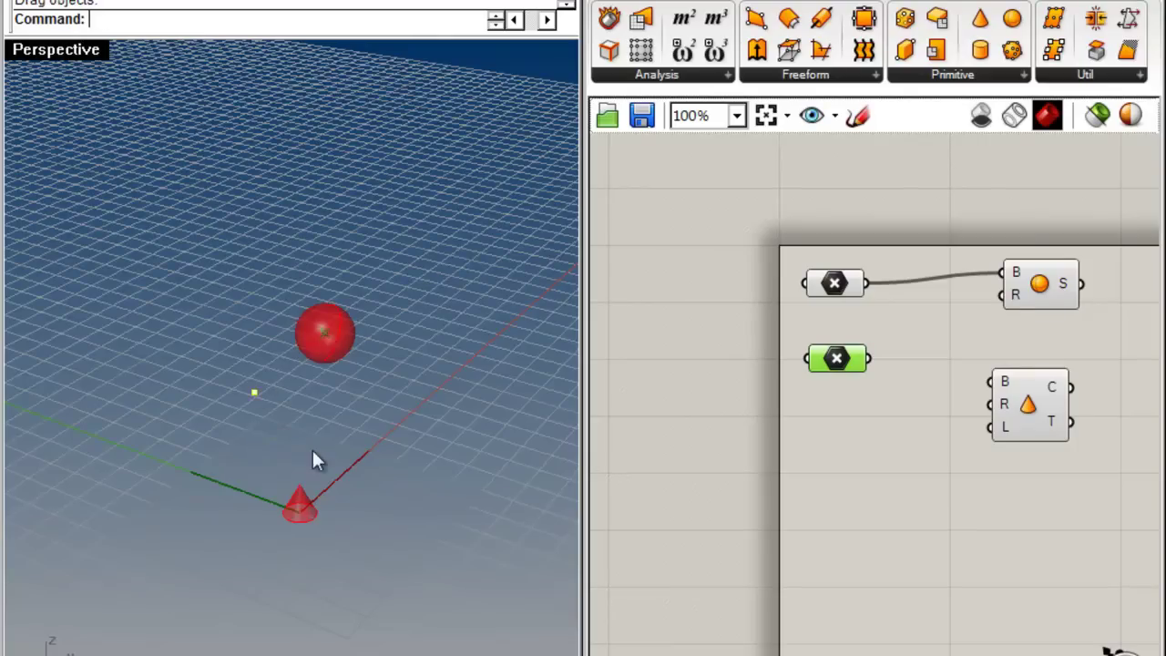
{"action": "right_click", "coordinate": [835, 358]}
{"action": "left_click", "coordinate": [860, 460]}
{"action": "left_click", "coordinate": [153, 439]}
{"action": "left_click_drag", "start_coordinate": [868, 377], "coordinate": [991, 381]}
Reposition the cone's Rhino point on the grid so the cone stands apart from the sphere.
{"action": "right_click_drag", "start_coordinate": [383, 483], "coordinate": [278, 404]}
{"action": "mouse_move", "coordinate": [274, 370]}
{"action": "left_mouse_down"}
{"action": "mouse_move", "coordinate": [312, 419]}
{"action": "mouse_move", "coordinate": [301, 374]}
{"action": "mouse_move", "coordinate": [287, 374]}
{"action": "left_mouse_up"}
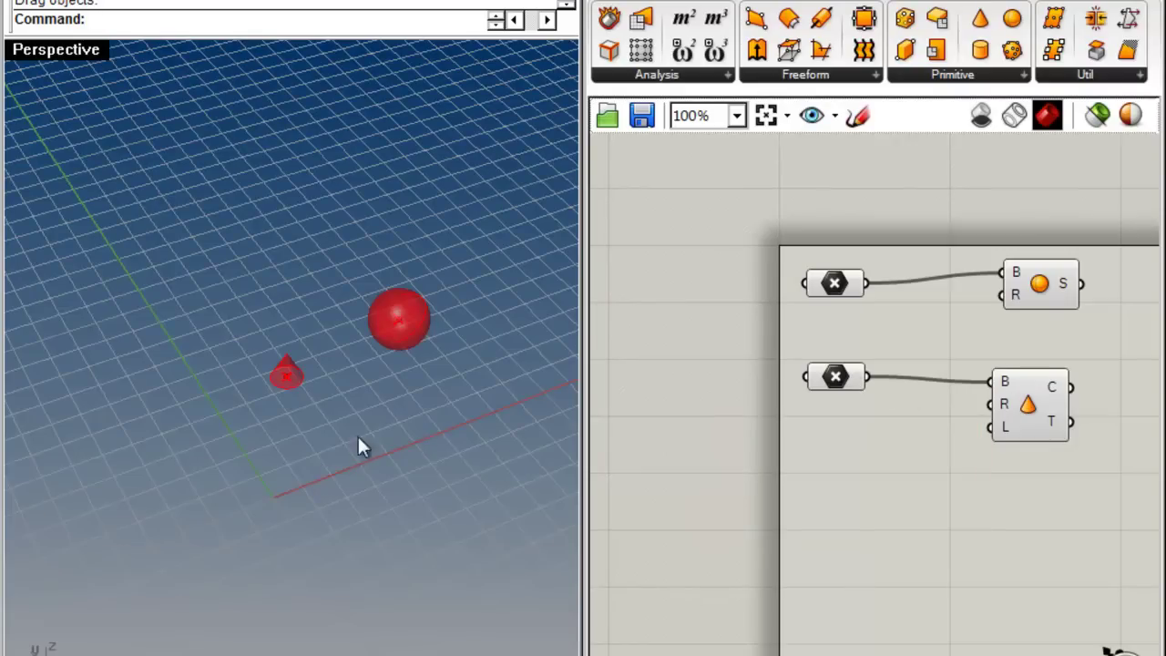
{"action": "left_click_drag", "start_coordinate": [292, 375], "coordinate": [263, 361]}
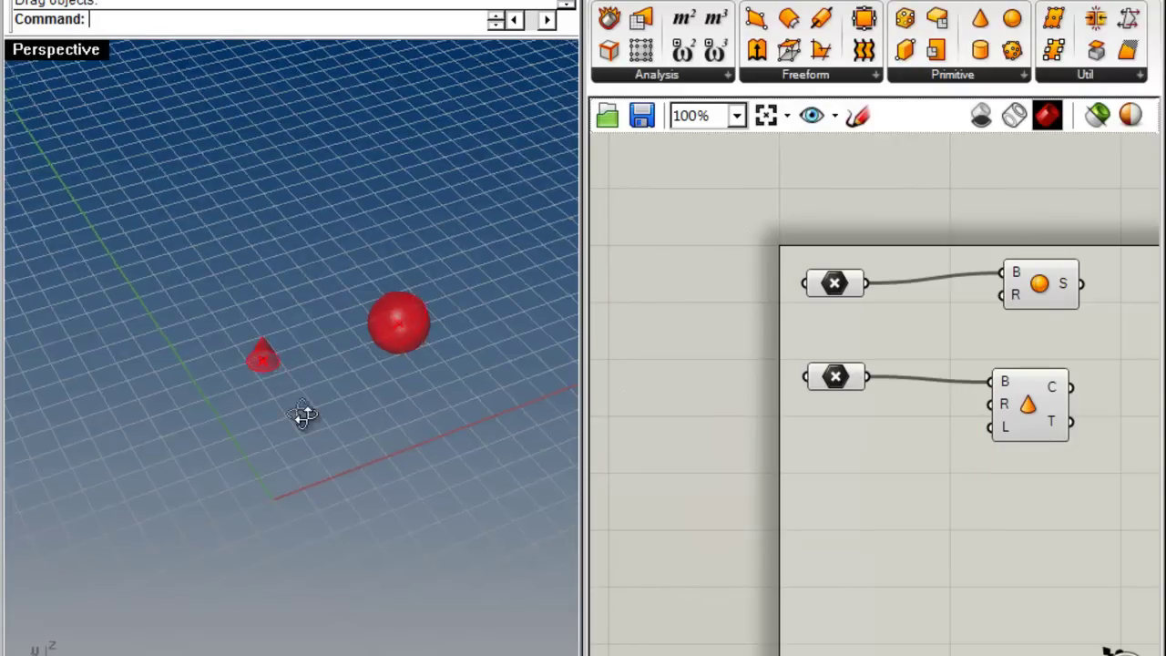
{"action": "right_click_drag", "start_coordinate": [304, 414], "coordinate": [365, 256]}
{"action": "right_click_drag", "start_coordinate": [319, 442], "coordinate": [239, 506]}
Shift the Cone component slightly farther from its Point parameter and view the cone and sphere up close.
{"action": "mouse_move", "coordinate": [1048, 393]}
{"action": "left_mouse_down"}
{"action": "mouse_move", "coordinate": [1098, 398]}
{"action": "mouse_move", "coordinate": [1058, 413]}
{"action": "left_mouse_up"}
{"action": "left_click", "coordinate": [1080, 496]}
{"action": "left_click", "coordinate": [1074, 493]}
{"action": "right_click_drag", "start_coordinate": [273, 416], "coordinate": [356, 387]}
{"action": "scroll", "coordinate": [290, 385], "scroll_direction": "up", "scroll_amount": 8}
{"action": "right_click_drag", "start_coordinate": [223, 413], "coordinate": [181, 427]}
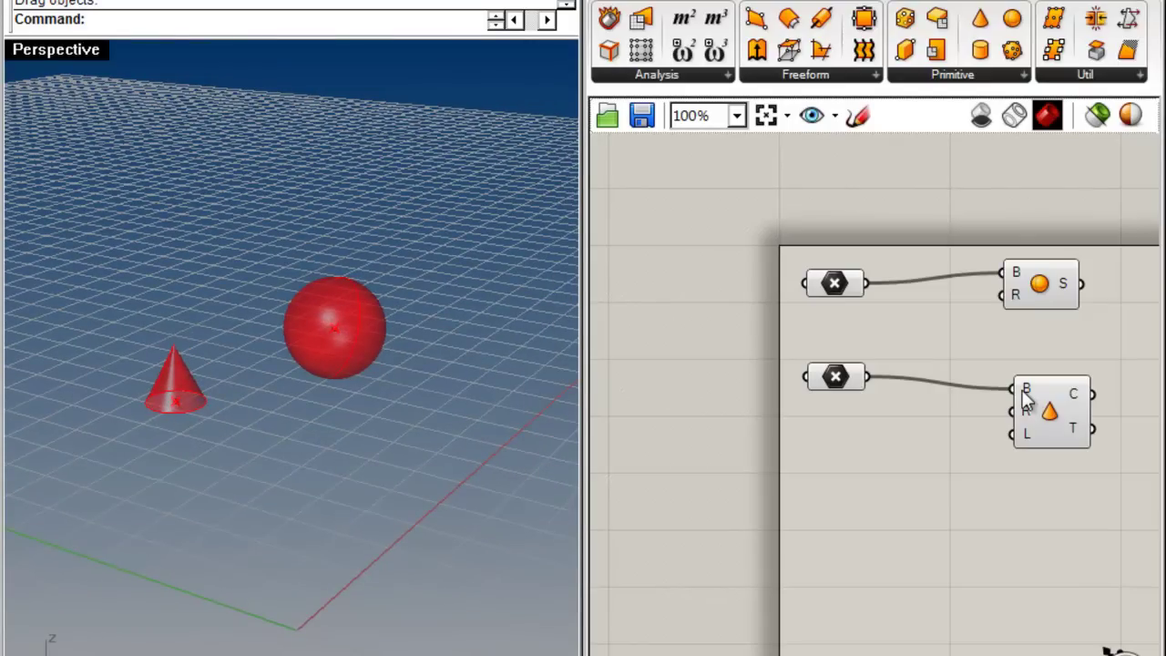
Add an XZ Plane component below the cone's Point parameter and view its default plane from several angles.
{"action": "mouse_move", "coordinate": [1027, 401]}
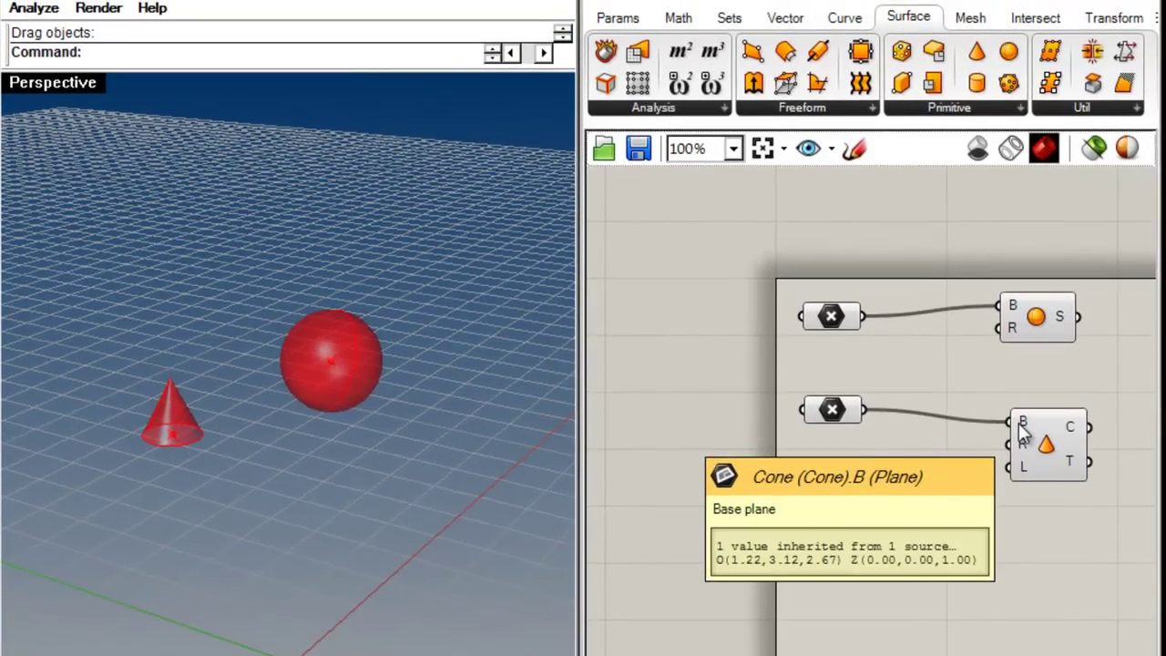
{"action": "left_click", "coordinate": [786, 18]}
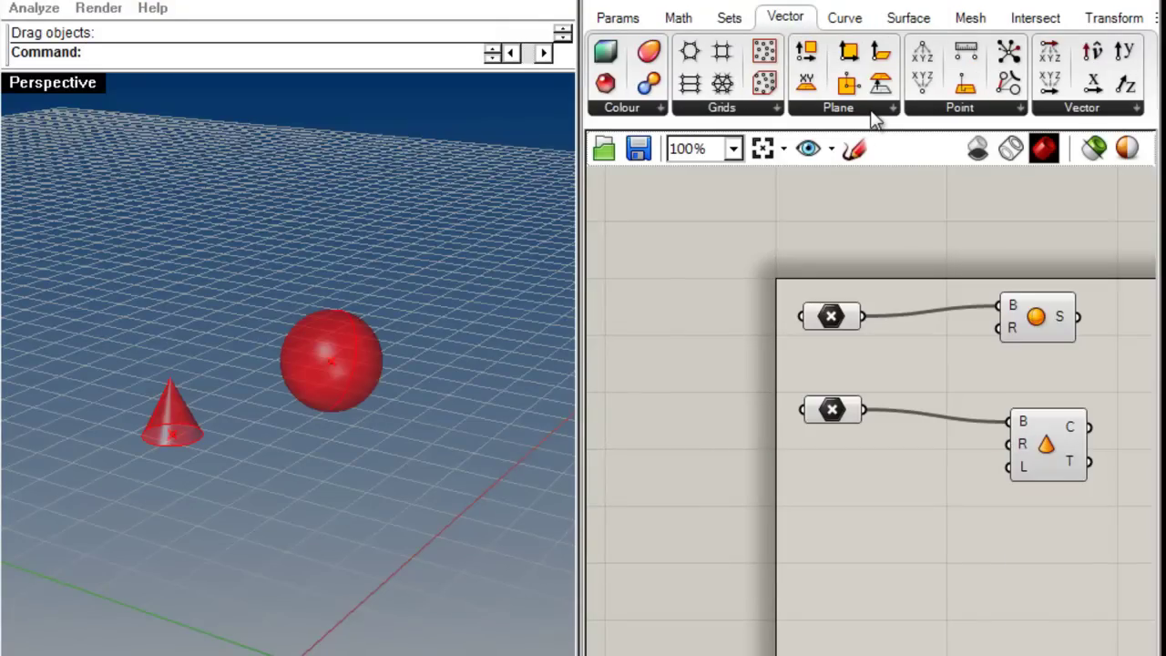
{"action": "left_click", "coordinate": [872, 113]}
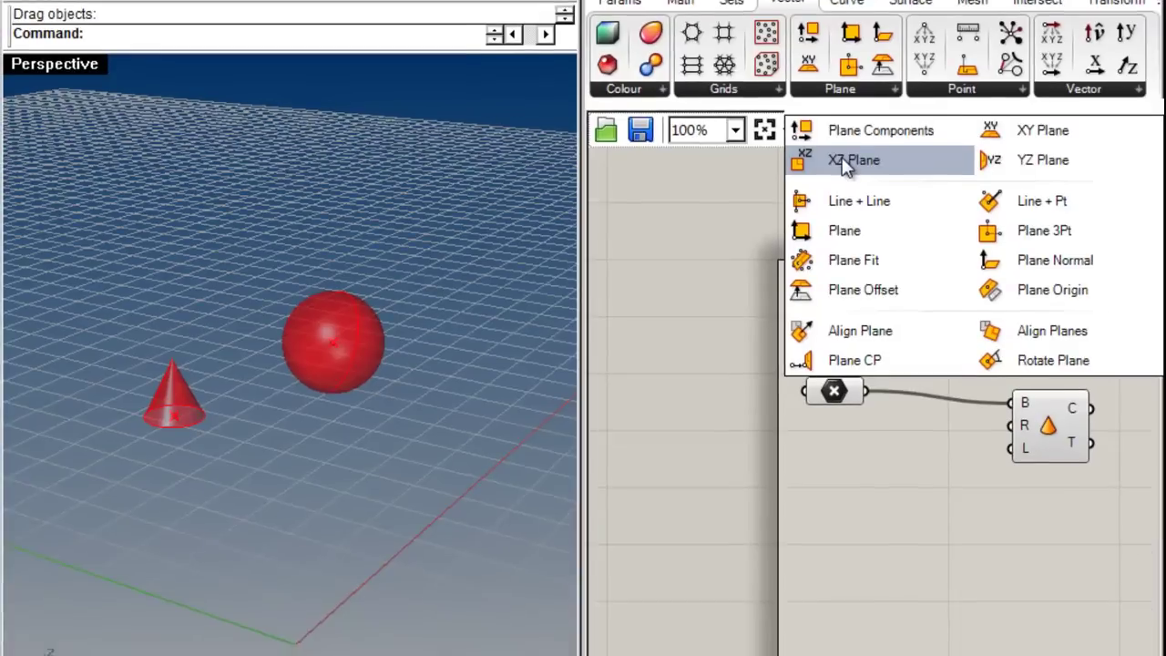
{"action": "left_click", "coordinate": [852, 178]}
{"action": "left_click", "coordinate": [907, 461]}
{"action": "left_click_drag", "start_coordinate": [906, 466], "coordinate": [883, 464]}
{"action": "right_click_drag", "start_coordinate": [499, 532], "coordinate": [381, 415]}
{"action": "scroll", "coordinate": [255, 532], "scroll_direction": "down", "scroll_amount": 10}
{"action": "left_click", "coordinate": [909, 465]}
{"action": "left_click", "coordinate": [899, 541]}
{"action": "right_click_drag", "start_coordinate": [346, 538], "coordinate": [228, 562]}
{"action": "right_click_drag", "start_coordinate": [294, 431], "coordinate": [322, 331]}
{"action": "mouse_move", "coordinate": [399, 424]}
{"action": "right_mouse_down"}
{"action": "mouse_move", "coordinate": [495, 346]}
{"action": "mouse_move", "coordinate": [386, 443]}
{"action": "mouse_move", "coordinate": [401, 437]}
{"action": "right_mouse_up"}
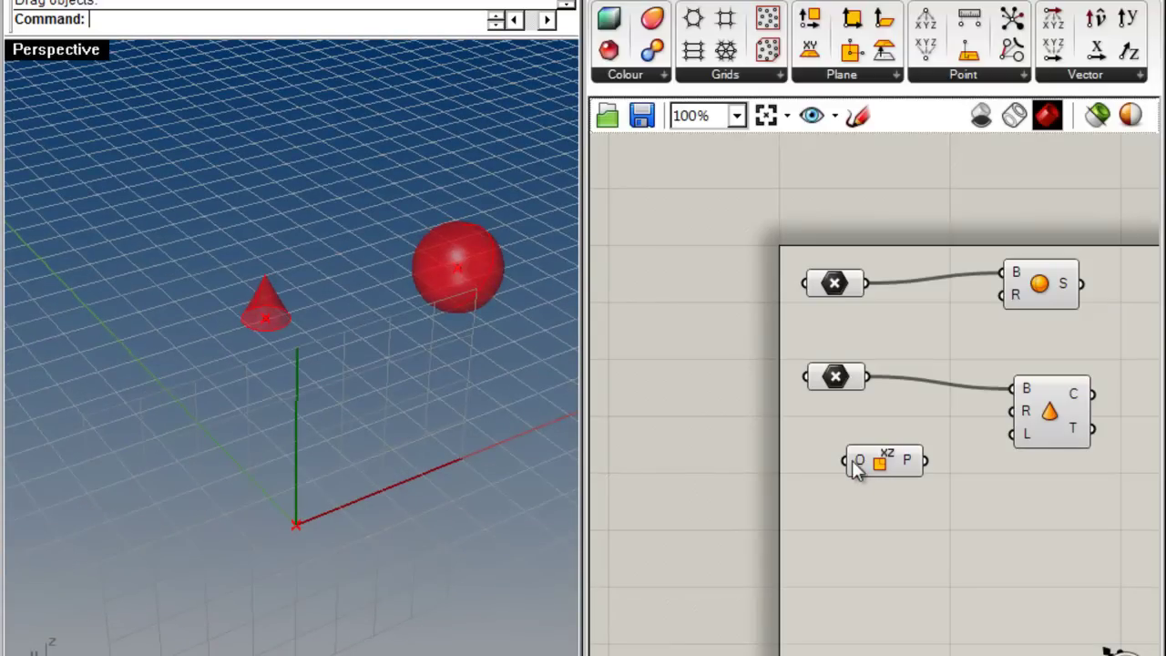
Shift the XZ Plane component slightly closer to the Cone component.
{"action": "scroll", "coordinate": [865, 463], "scroll_direction": "up", "scroll_amount": 3}
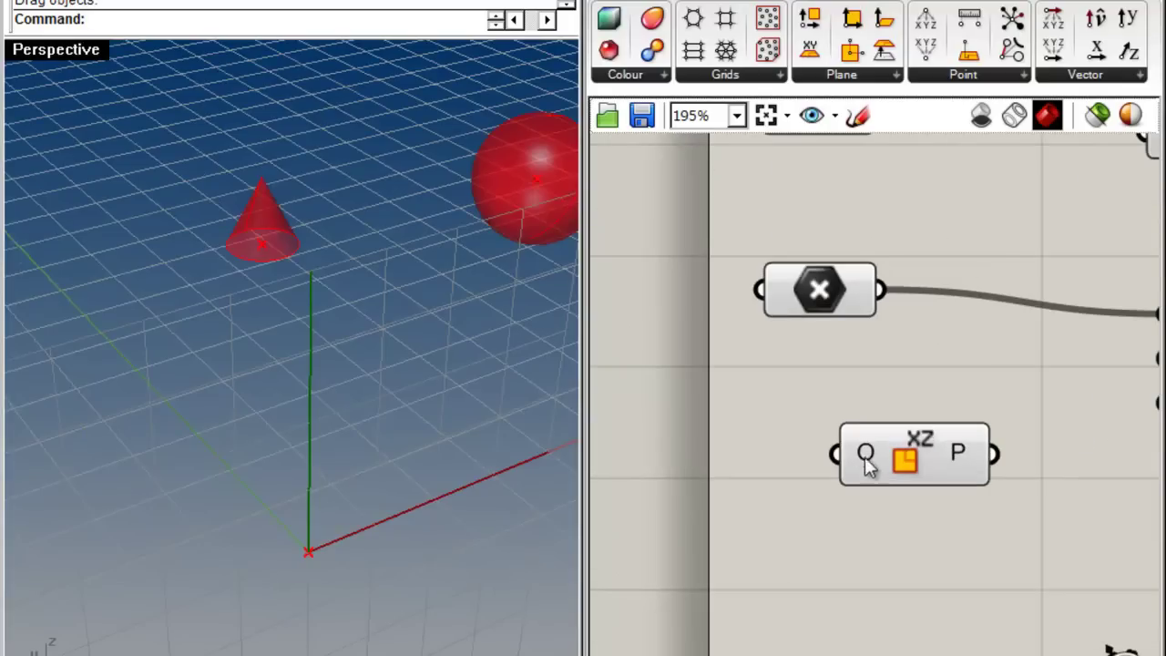
{"action": "scroll", "coordinate": [866, 456], "scroll_direction": "down", "scroll_amount": 3}
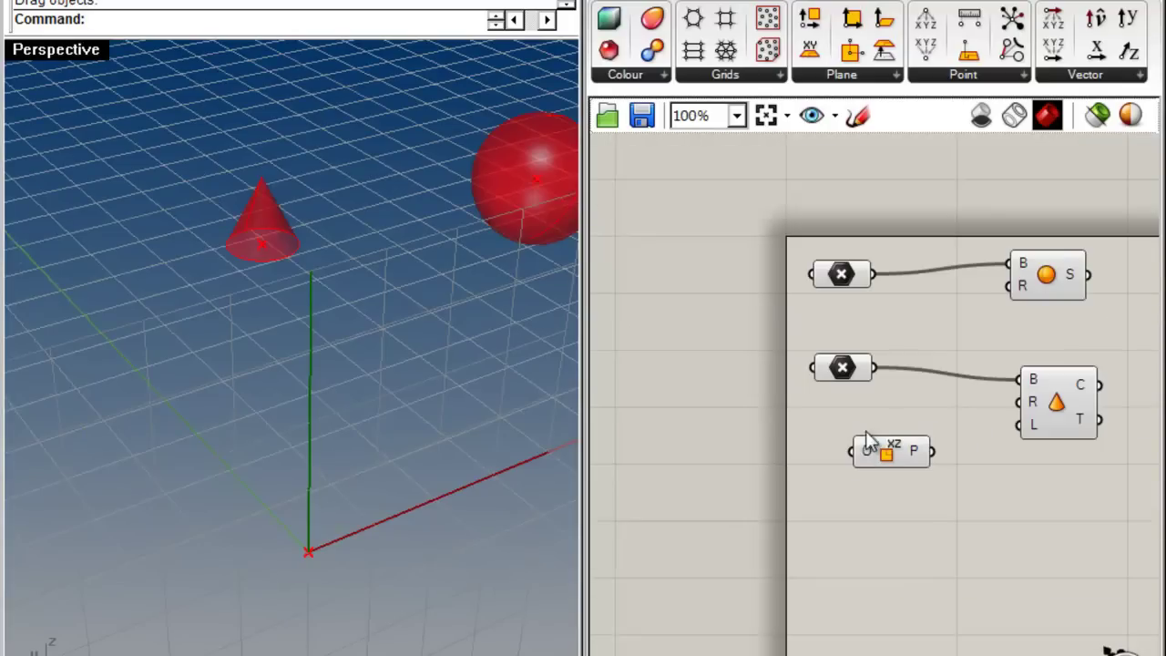
{"action": "left_click_drag", "start_coordinate": [888, 456], "coordinate": [922, 452]}
{"action": "left_click", "coordinate": [868, 506]}
{"action": "mouse_move", "coordinate": [392, 510]}
{"action": "right_mouse_down"}
{"action": "mouse_move", "coordinate": [438, 469]}
{"action": "mouse_move", "coordinate": [410, 516]}
{"action": "right_mouse_up"}
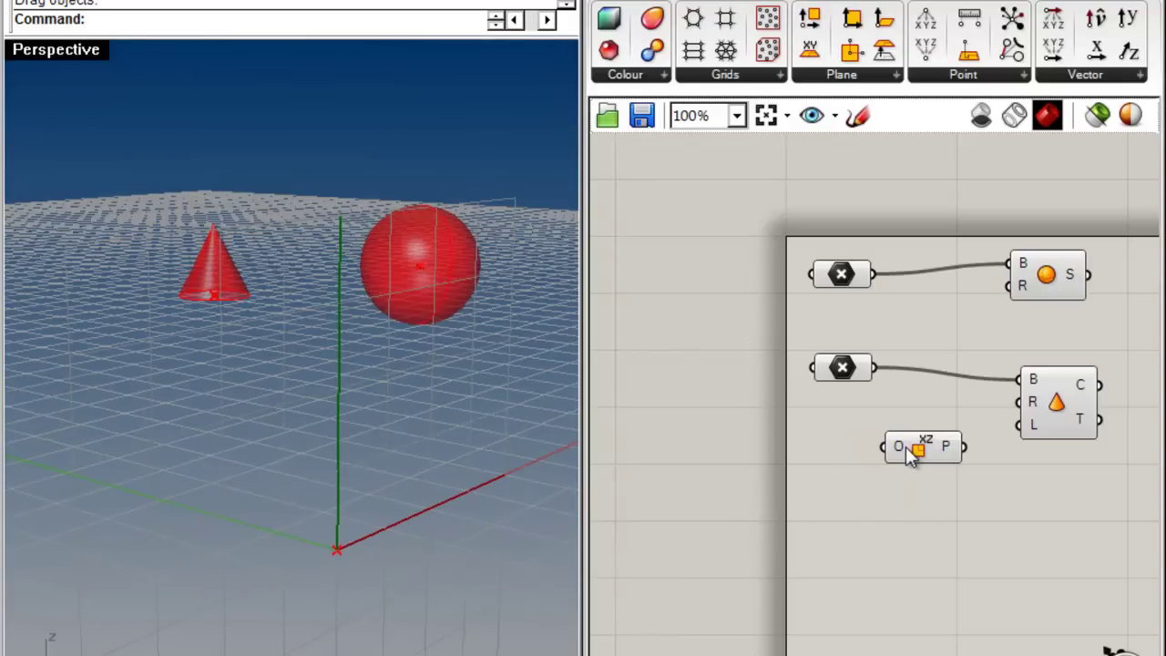
{"action": "left_click_drag", "start_coordinate": [900, 446], "coordinate": [897, 443]}
{"action": "left_click", "coordinate": [928, 516]}
Connect the cone's Point parameter to the XZ Plane's origin (O) and its plane output (P) to the Cone's base plane (B).
{"action": "left_click", "coordinate": [846, 370]}
{"action": "left_click", "coordinate": [879, 414]}
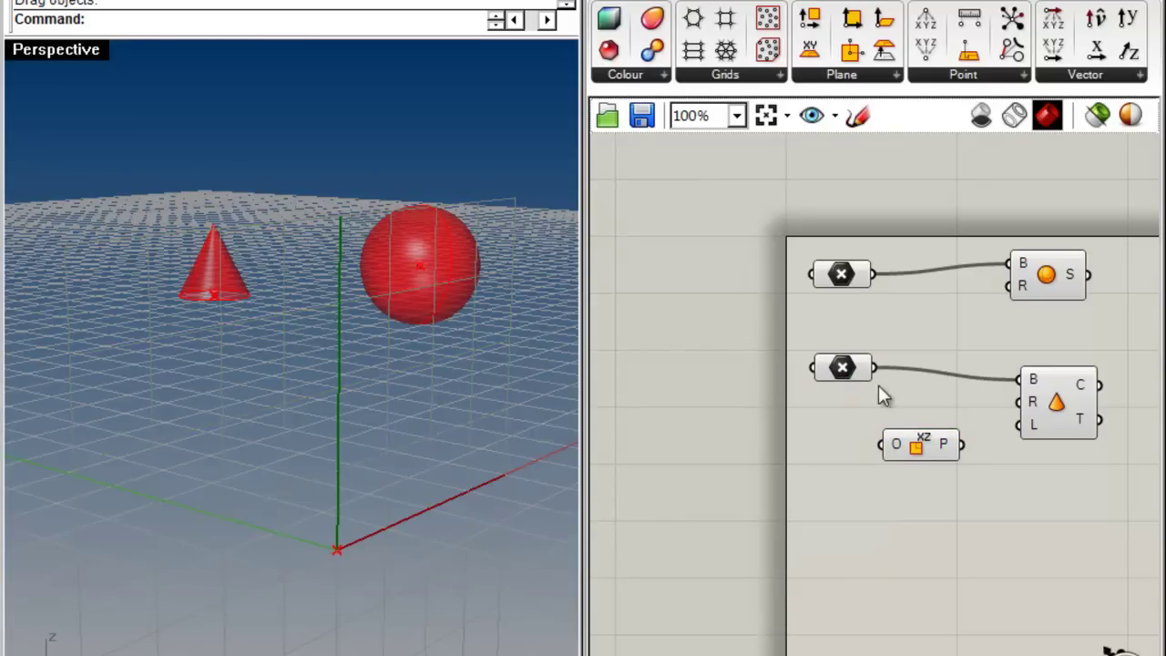
{"action": "right_click_drag", "start_coordinate": [392, 356], "coordinate": [614, 464]}
{"action": "left_click_drag", "start_coordinate": [921, 443], "coordinate": [933, 422]}
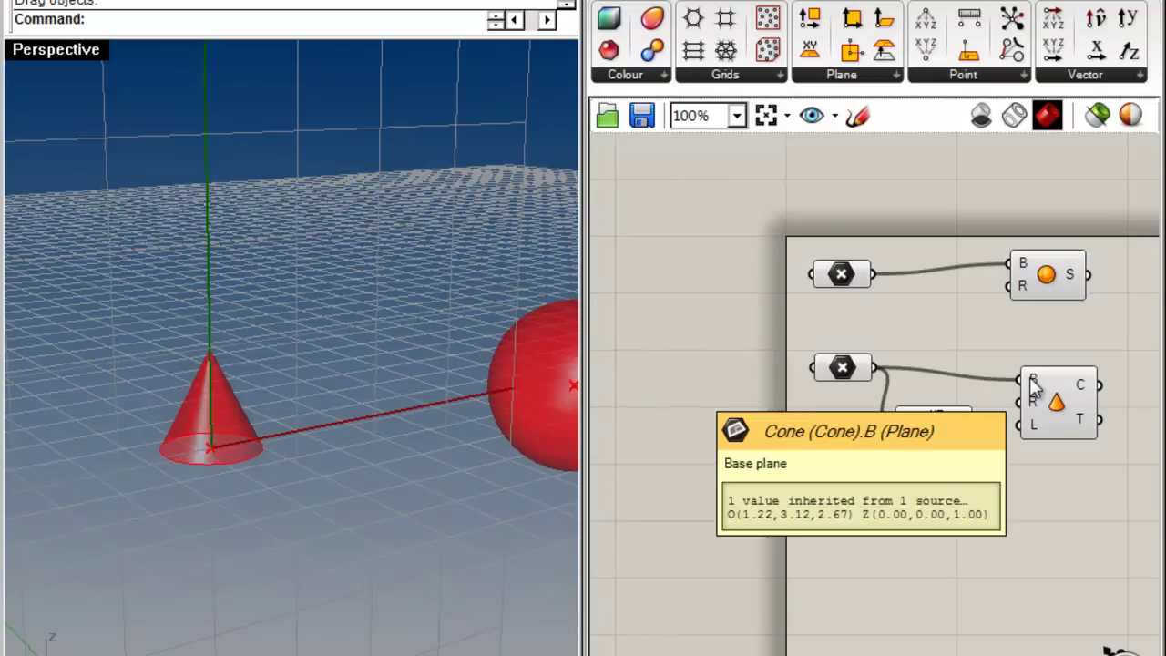
{"action": "left_click_drag", "start_coordinate": [972, 421], "coordinate": [1029, 381]}
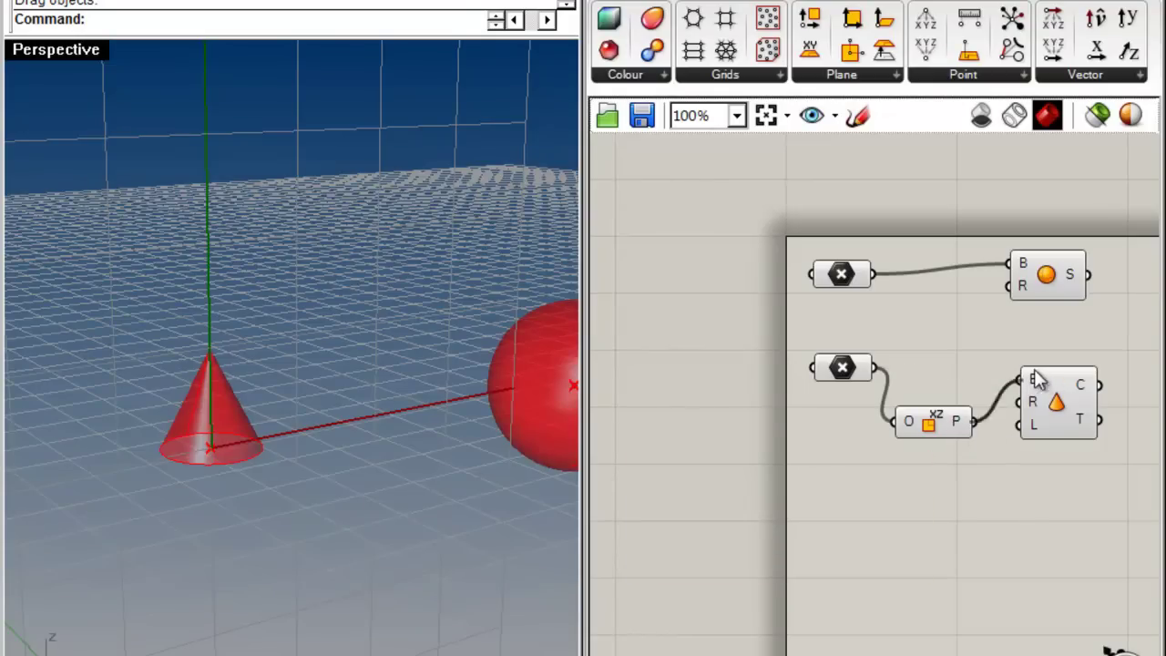
{"action": "right_click_drag", "start_coordinate": [219, 546], "coordinate": [313, 453]}
Arrange the XZ Plane and Cone components in a row with the cone's Point parameter.
{"action": "left_click_drag", "start_coordinate": [914, 421], "coordinate": [923, 378]}
{"action": "left_click_drag", "start_coordinate": [1072, 392], "coordinate": [1077, 386]}
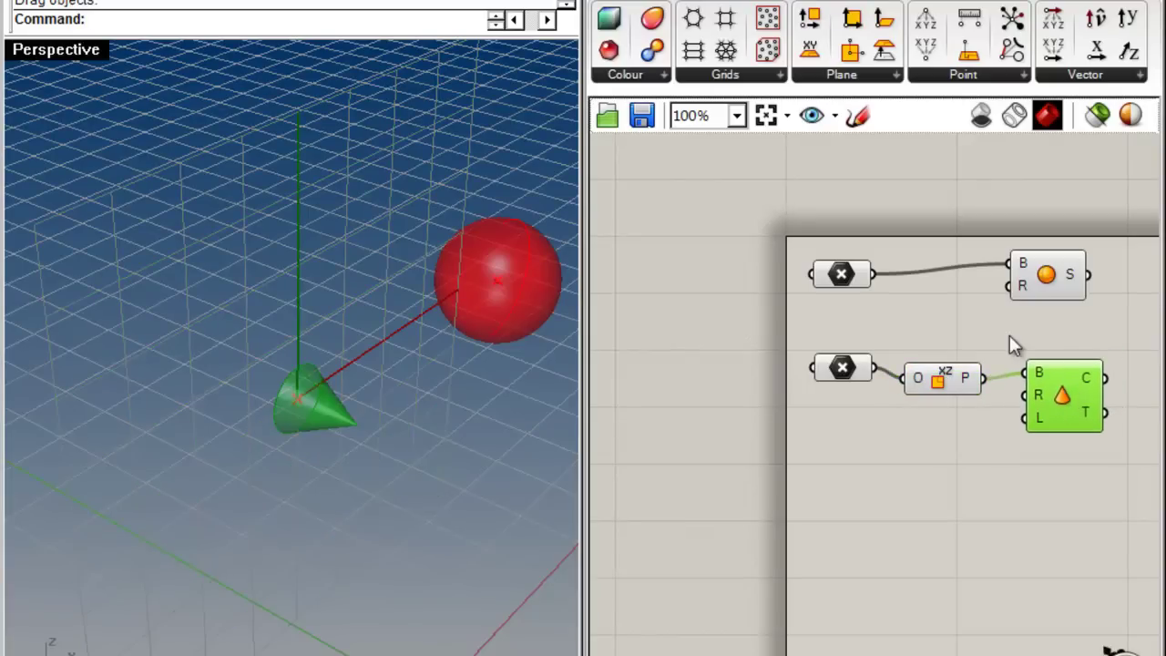
{"action": "left_click", "coordinate": [1025, 354]}
{"action": "left_click_drag", "start_coordinate": [937, 380], "coordinate": [957, 373]}
{"action": "left_click", "coordinate": [953, 320]}
Reposition the cone's Rhino point in the Perspective view and nudge the XZ Plane component into line.
{"action": "right_click_drag", "start_coordinate": [70, 491], "coordinate": [378, 422]}
{"action": "left_click_drag", "start_coordinate": [290, 416], "coordinate": [309, 473]}
{"action": "left_click", "coordinate": [296, 409]}
{"action": "mouse_move", "coordinate": [957, 386]}
{"action": "left_mouse_down"}
{"action": "mouse_move", "coordinate": [925, 366]}
{"action": "mouse_move", "coordinate": [951, 381]}
{"action": "left_mouse_up"}
{"action": "left_click", "coordinate": [974, 406]}
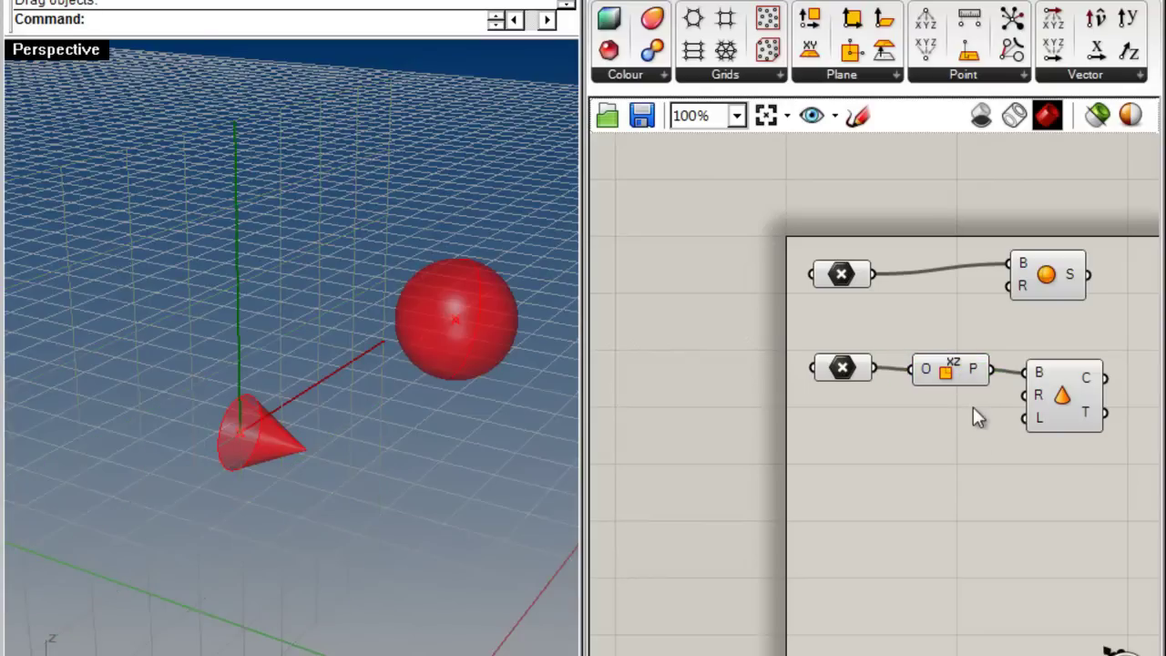
Highlight the XZ Plane component and move the Rhino points of the cone and the sphere on the grid.
{"action": "left_click", "coordinate": [893, 79]}
{"action": "left_click_drag", "start_coordinate": [952, 373], "coordinate": [941, 372]}
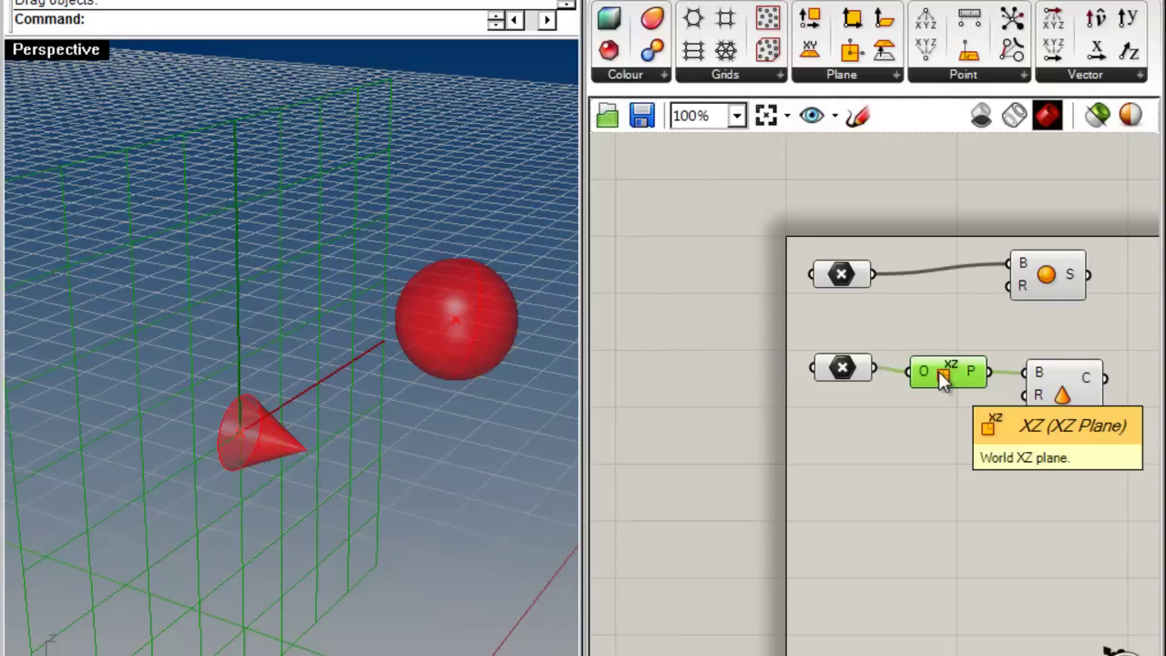
{"action": "left_click_drag", "start_coordinate": [241, 441], "coordinate": [287, 483]}
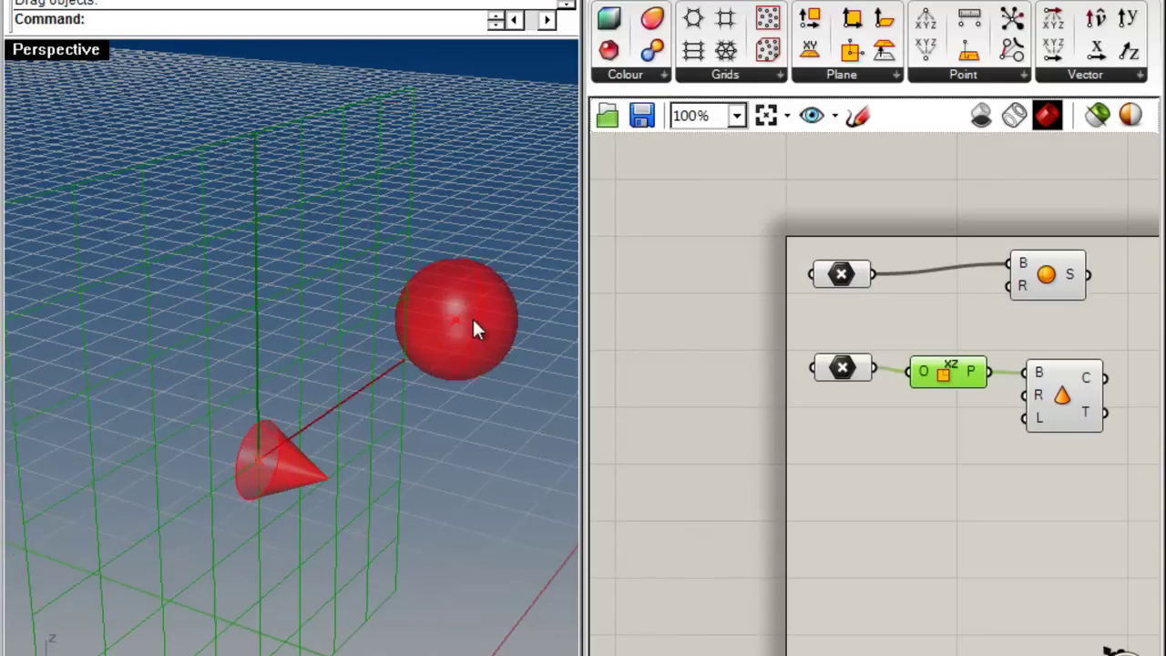
{"action": "left_click_drag", "start_coordinate": [453, 320], "coordinate": [458, 383]}
{"action": "right_click_drag", "start_coordinate": [368, 497], "coordinate": [440, 571]}
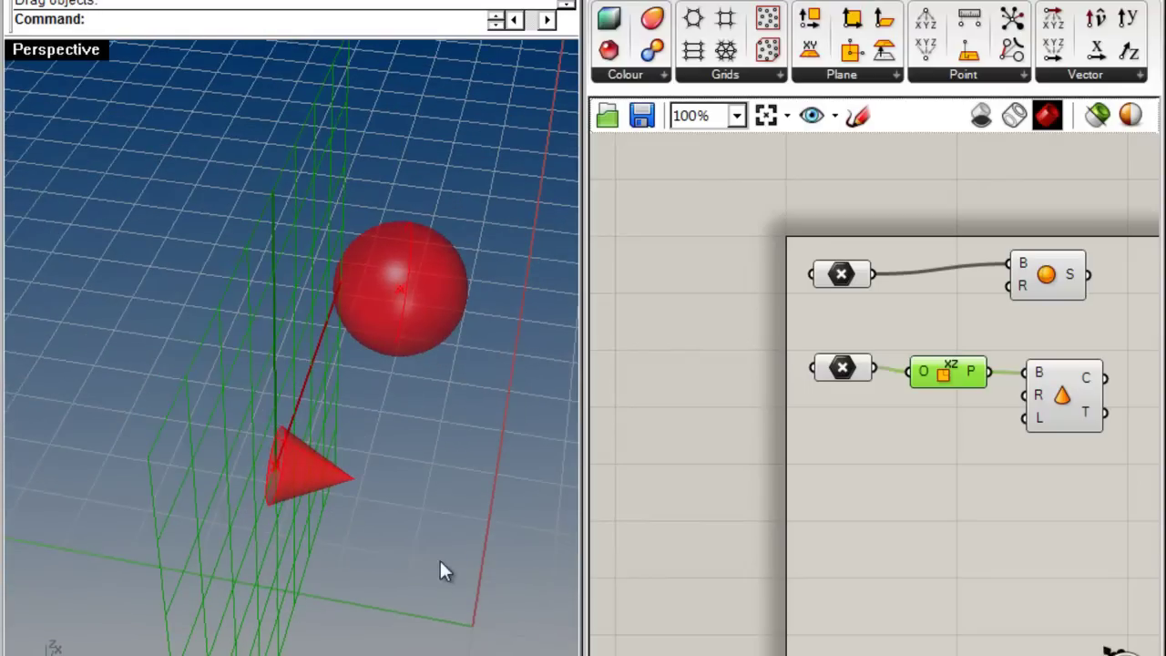
{"action": "left_click", "coordinate": [958, 469]}
{"action": "right_click_drag", "start_coordinate": [474, 510], "coordinate": [319, 570]}
{"action": "scroll", "coordinate": [410, 500], "scroll_direction": "up", "scroll_amount": 4}
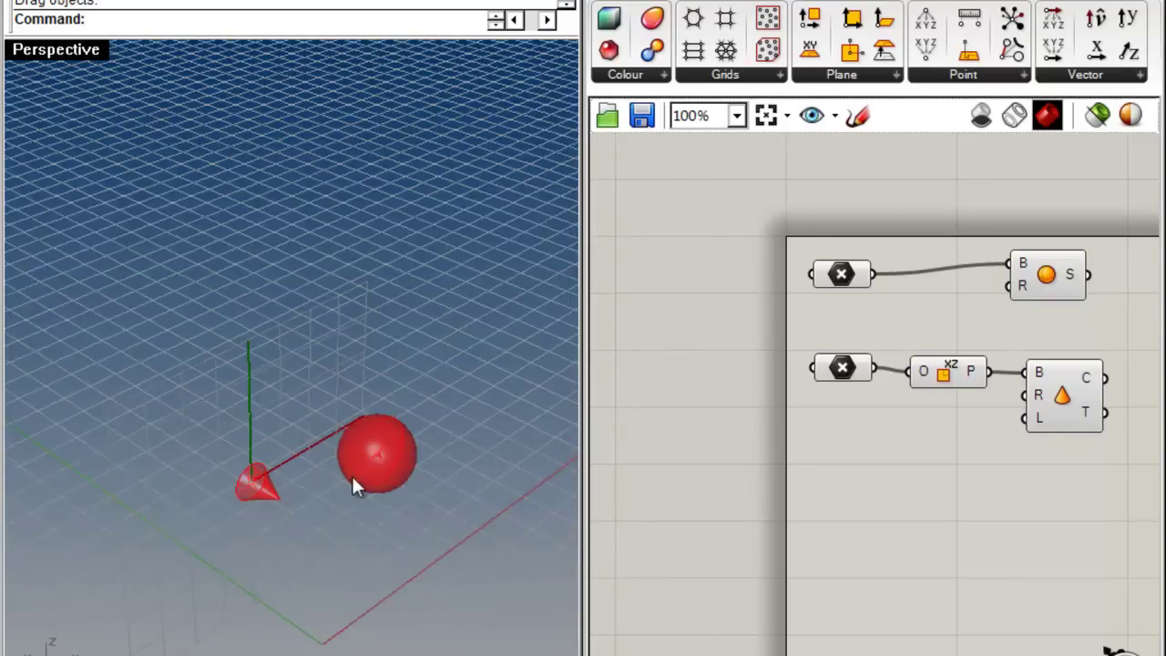
{"action": "scroll", "coordinate": [213, 520], "scroll_direction": "up", "scroll_amount": 3}
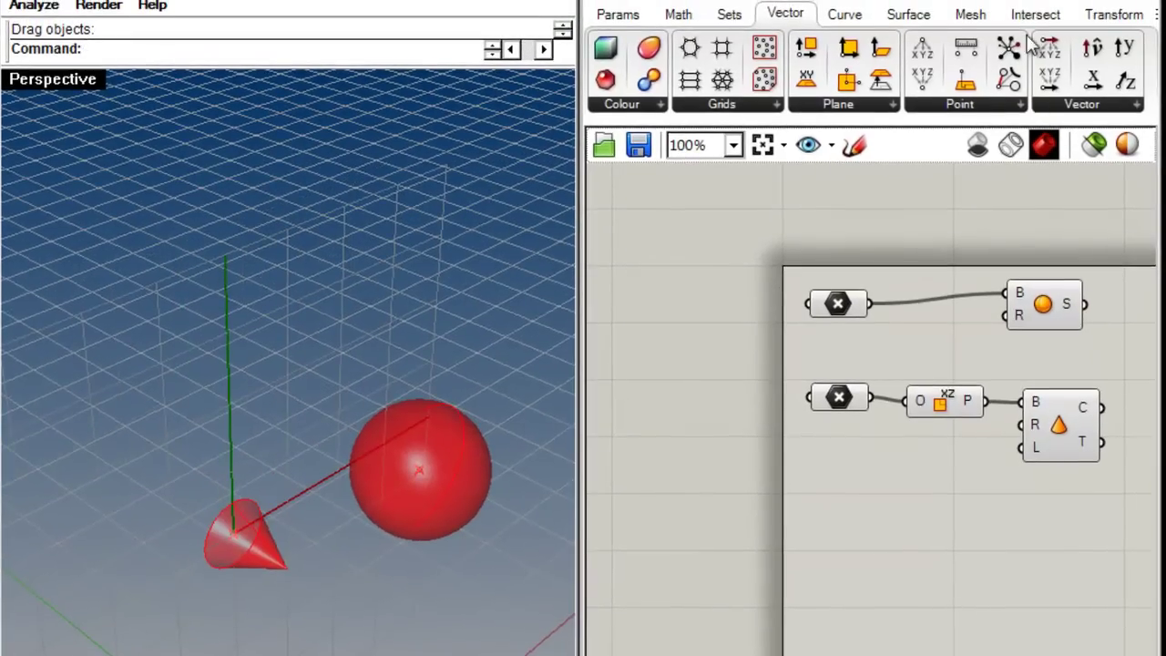
Add a Brep | Plane intersection component below the Cone component, offset away from its outputs.
{"action": "left_click", "coordinate": [1030, 16]}
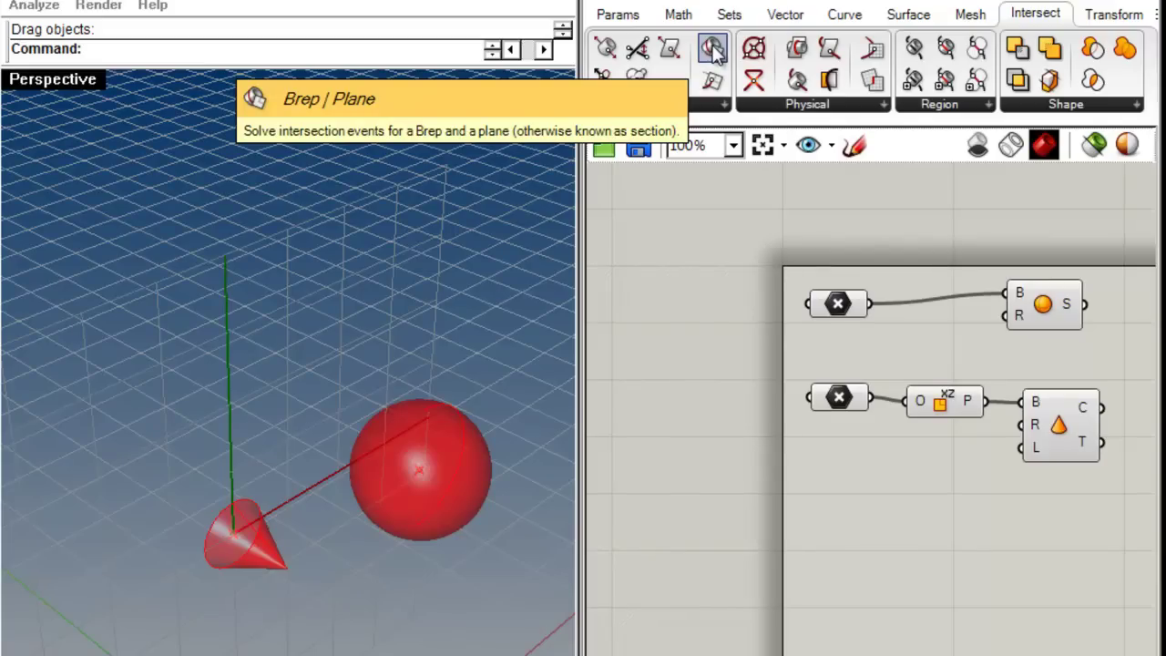
{"action": "left_click_drag", "start_coordinate": [715, 53], "coordinate": [1101, 558]}
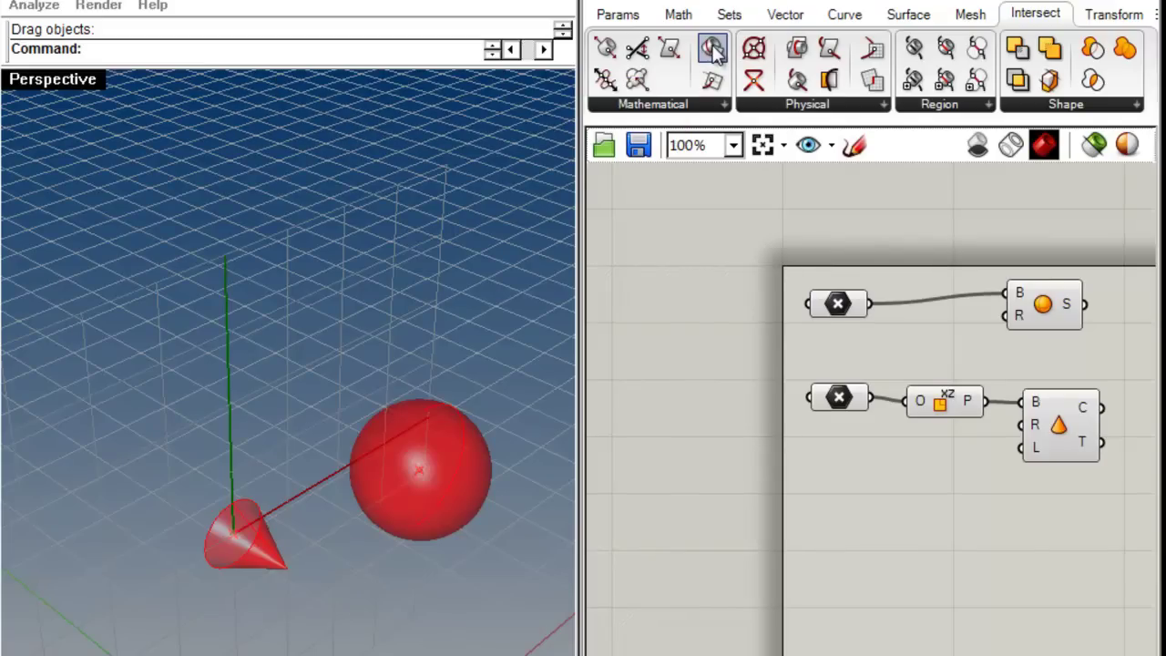
{"action": "right_click_drag", "start_coordinate": [953, 506], "coordinate": [613, 514]}
{"action": "left_click_drag", "start_coordinate": [769, 563], "coordinate": [824, 563]}
{"action": "left_click", "coordinate": [848, 597]}
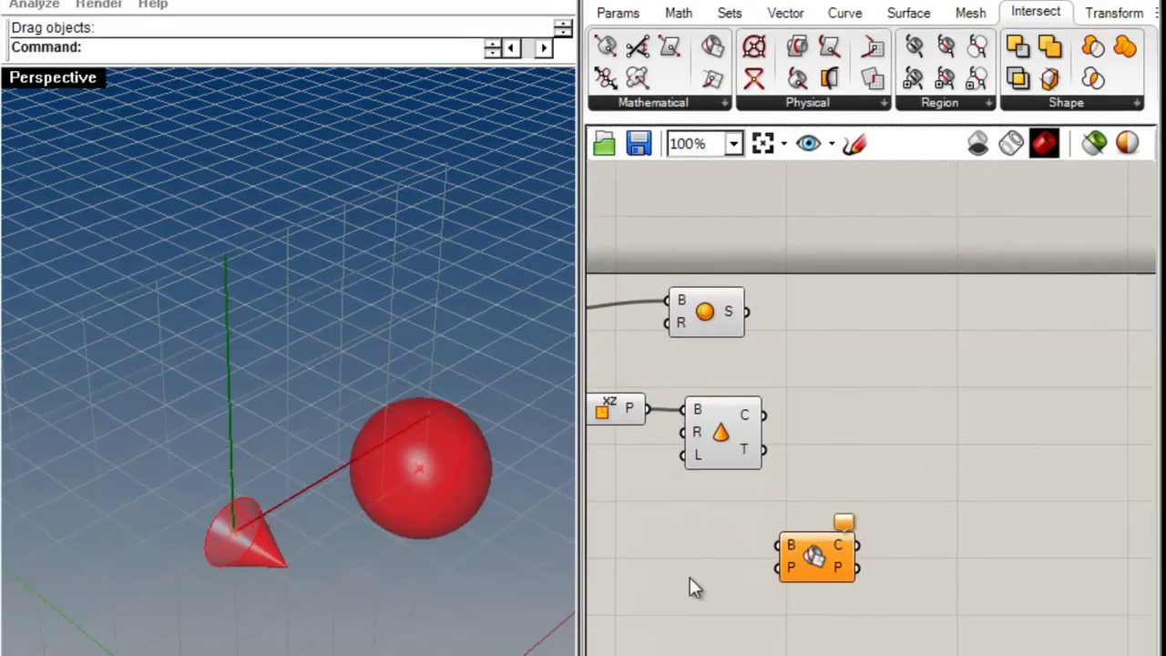
{"action": "right_click_drag", "start_coordinate": [690, 599], "coordinate": [857, 594]}
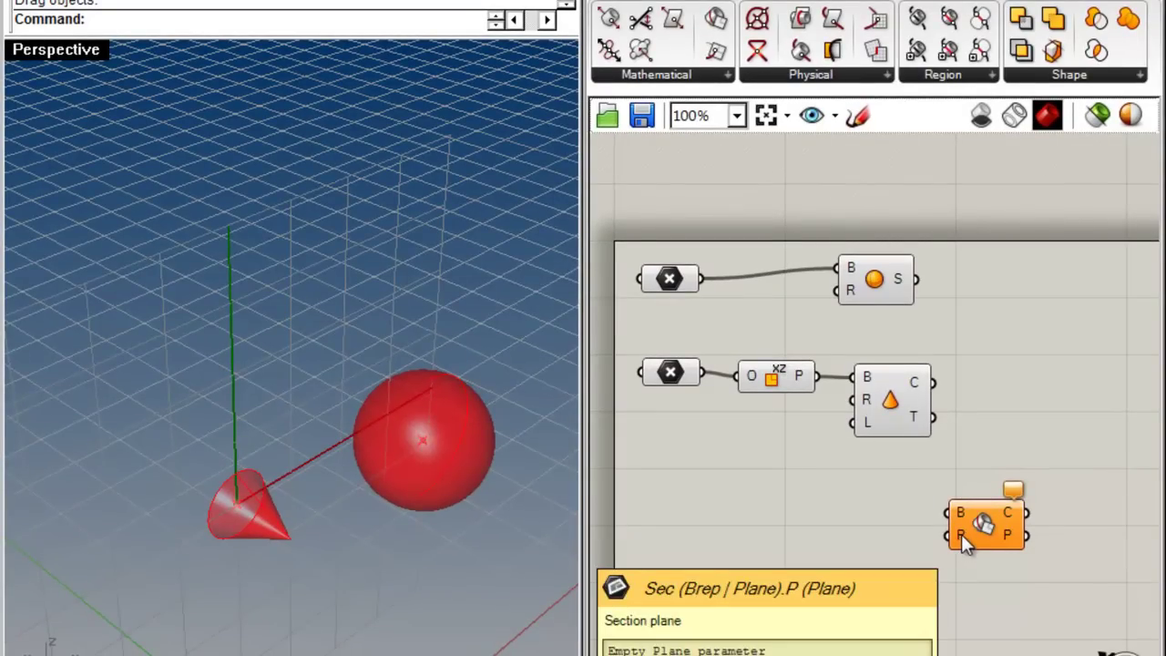
{"action": "left_click_drag", "start_coordinate": [961, 534], "coordinate": [973, 512]}
{"action": "left_click", "coordinate": [724, 605]}
Move the cone's Rhino point slightly and view both solids from a raised angle.
{"action": "right_click_drag", "start_coordinate": [400, 560], "coordinate": [239, 388], "text": "shift"}
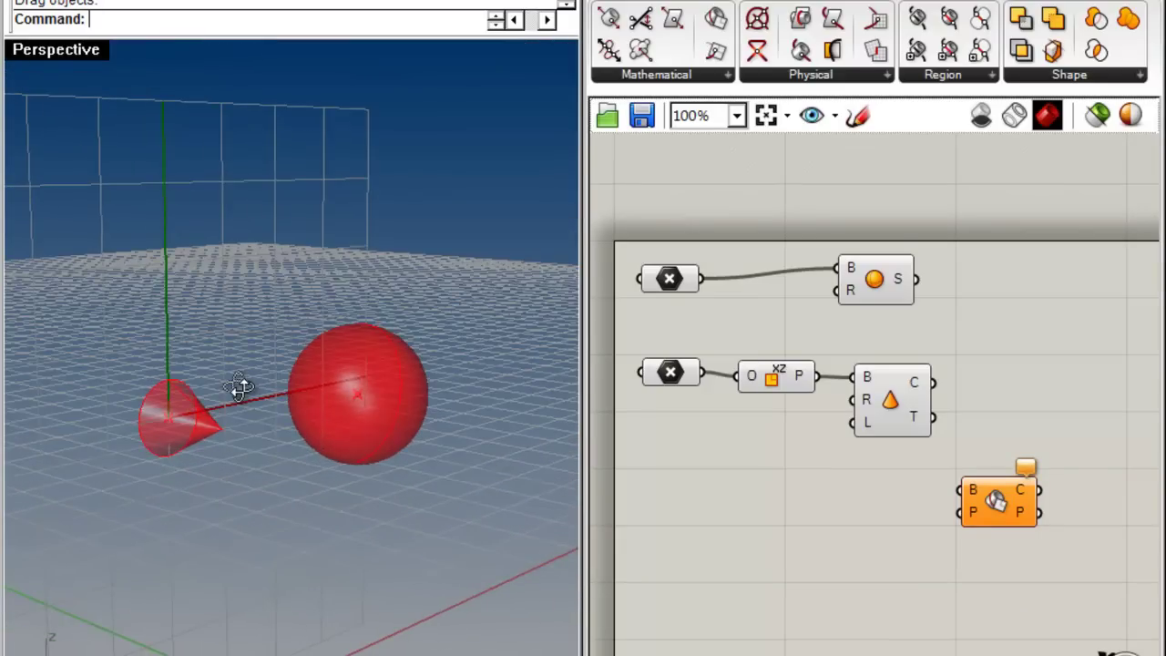
{"action": "right_click_drag", "start_coordinate": [451, 360], "coordinate": [166, 396]}
{"action": "left_click_drag", "start_coordinate": [163, 420], "coordinate": [239, 451]}
{"action": "right_click_drag", "start_coordinate": [239, 450], "coordinate": [130, 267]}
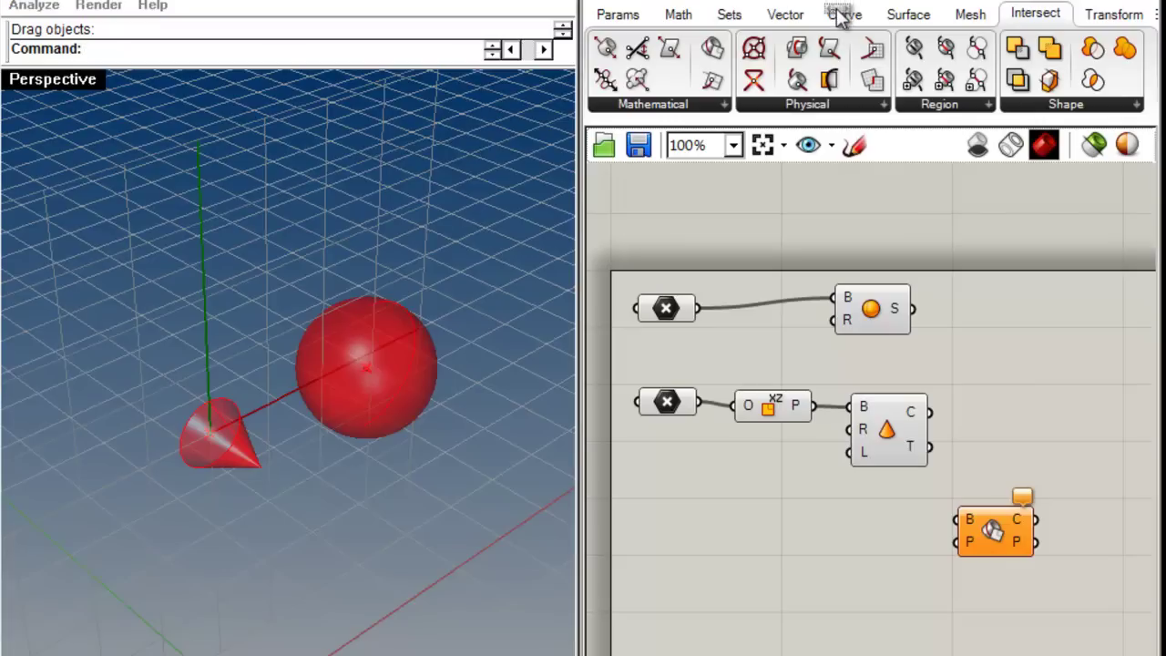
Add a Plane 3Pt component beside the inputs of the Brep | Plane component.
{"action": "left_click", "coordinate": [787, 16]}
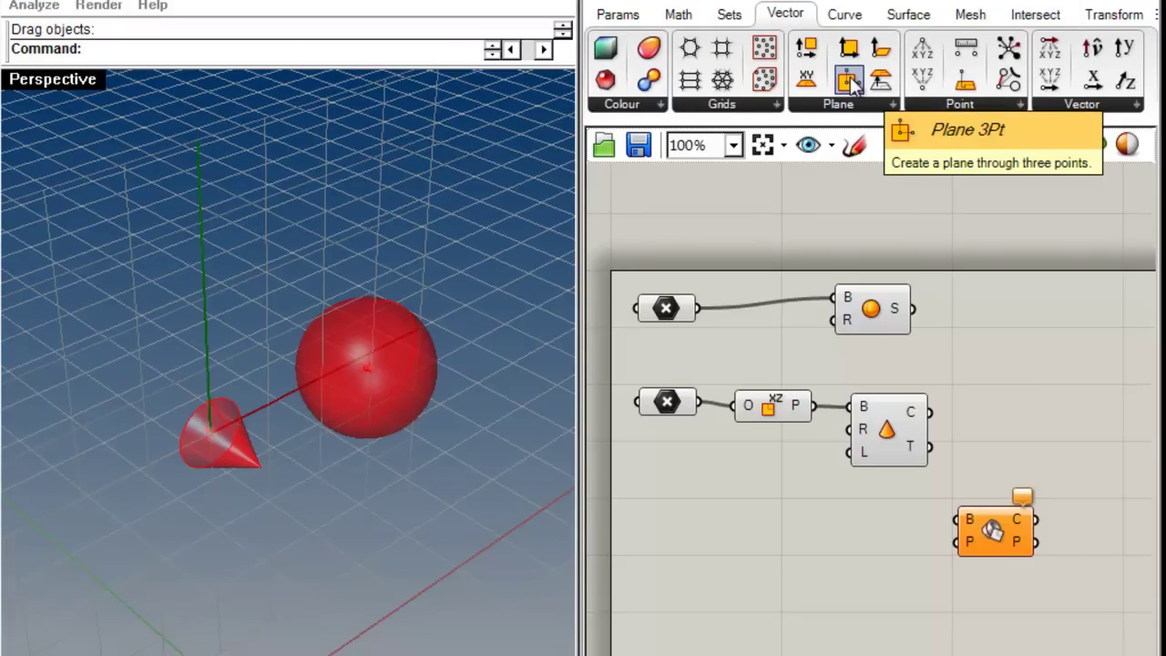
{"action": "left_click_drag", "start_coordinate": [850, 80], "coordinate": [827, 555]}
{"action": "left_click", "coordinate": [883, 106]}
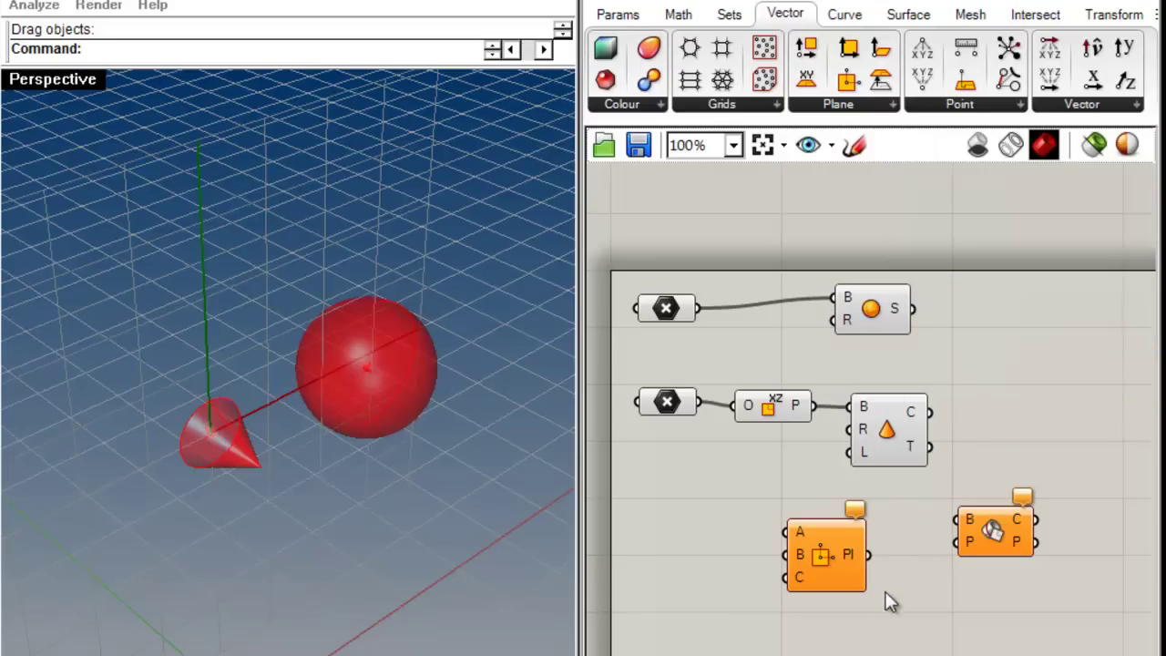
{"action": "left_click_drag", "start_coordinate": [823, 561], "coordinate": [841, 554]}
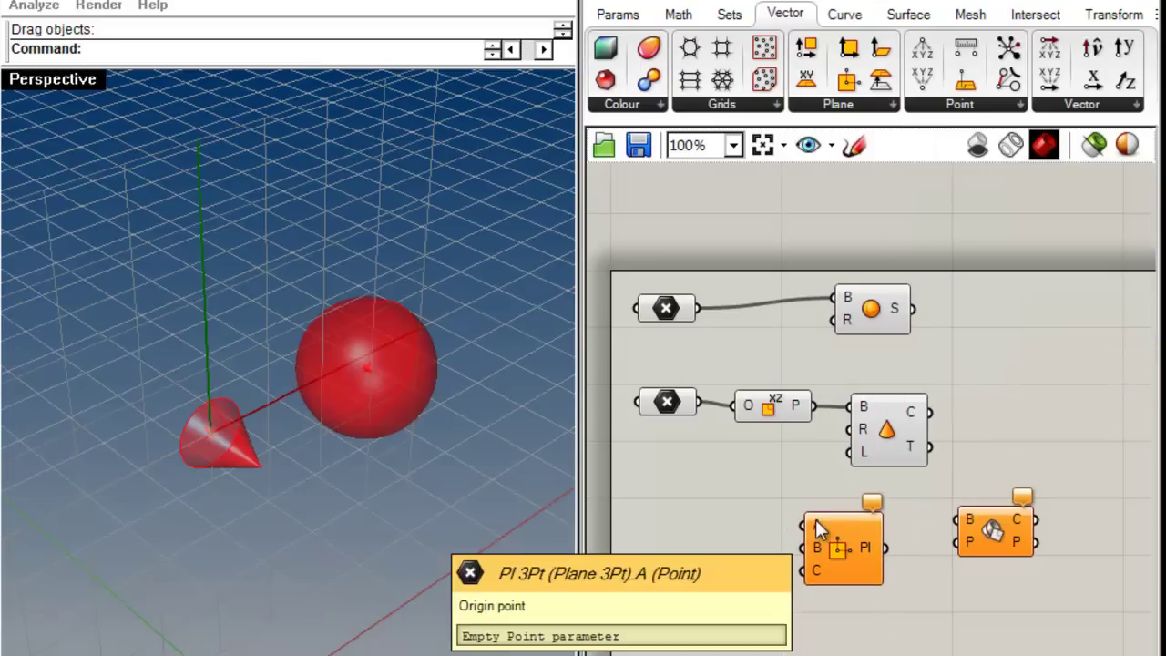
Duplicate the cone's Point parameter directly below the original.
{"action": "right_click_drag", "start_coordinate": [684, 477], "coordinate": [804, 441]}
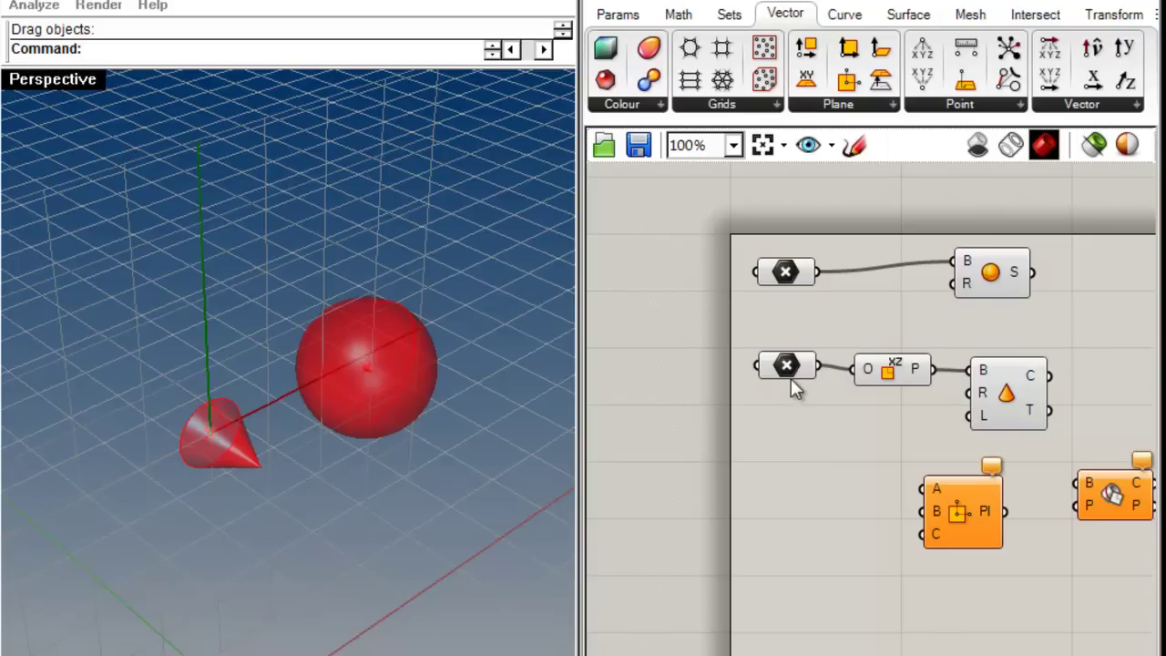
{"action": "left_click_drag", "start_coordinate": [784, 375], "coordinate": [784, 454], "text": "alt"}
{"action": "left_click", "coordinate": [706, 470]}
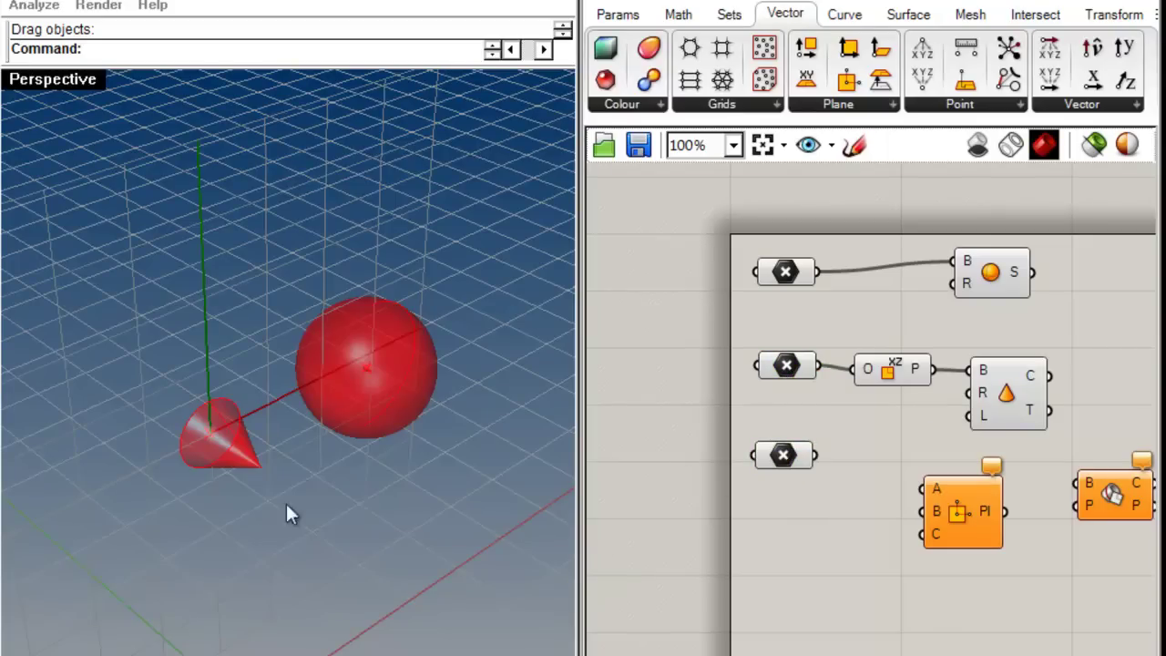
Paste copies of the Rhino point and spread three points across the grid in front of the cone and sphere.
{"action": "key", "text": "ctrl+v"}
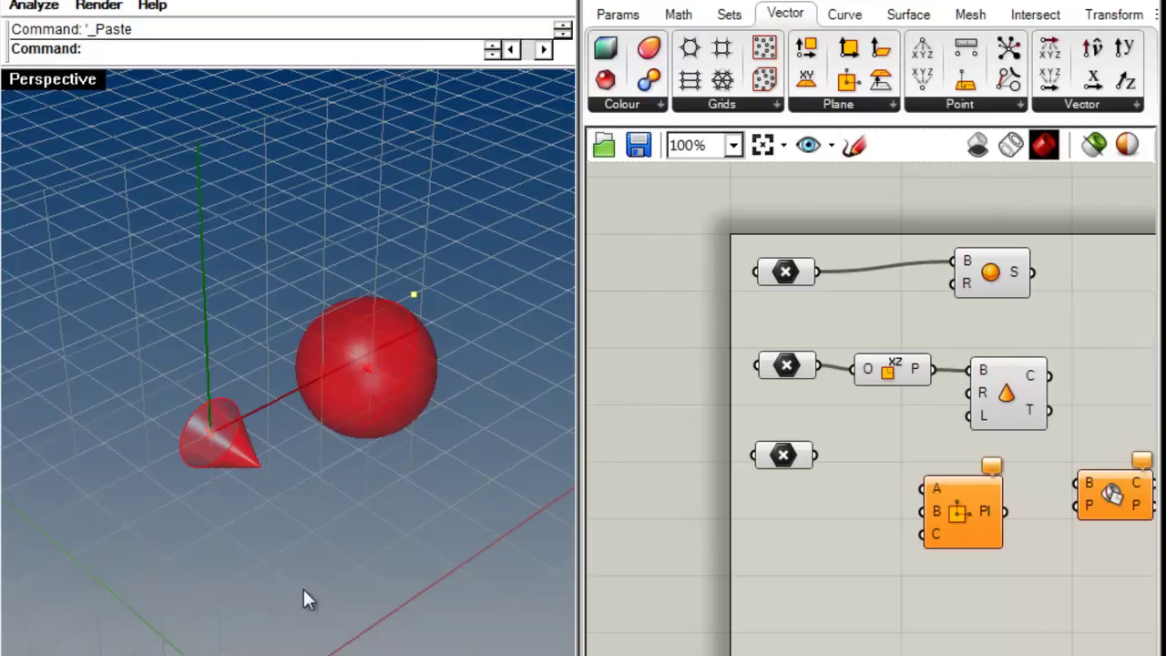
{"action": "left_click_drag", "start_coordinate": [415, 296], "coordinate": [328, 522]}
{"action": "left_click_drag", "start_coordinate": [415, 341], "coordinate": [419, 487]}
{"action": "right_click_drag", "start_coordinate": [419, 487], "coordinate": [459, 419]}
{"action": "key", "text": "ctrl+v"}
{"action": "left_click_drag", "start_coordinate": [353, 345], "coordinate": [326, 574]}
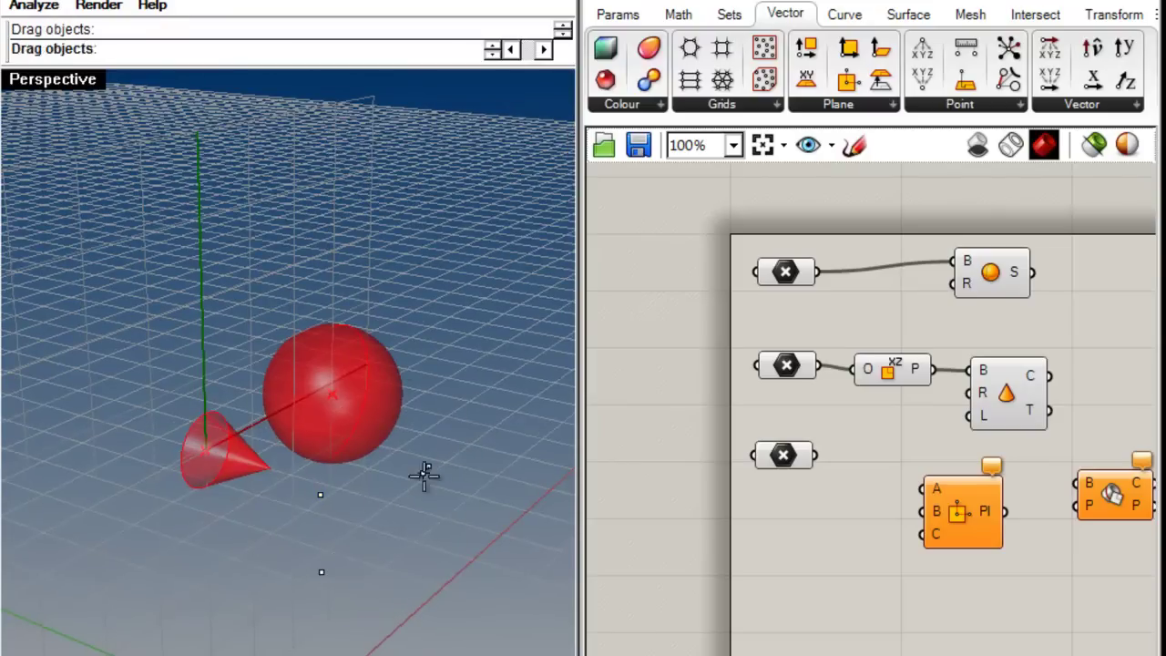
{"action": "right_click_drag", "start_coordinate": [373, 571], "coordinate": [383, 537]}
Make two more copies of the Point parameter and assign one of the three new Rhino points to each.
{"action": "left_click_drag", "start_coordinate": [789, 456], "coordinate": [799, 588], "text": "alt"}
{"action": "left_click", "coordinate": [786, 620]}
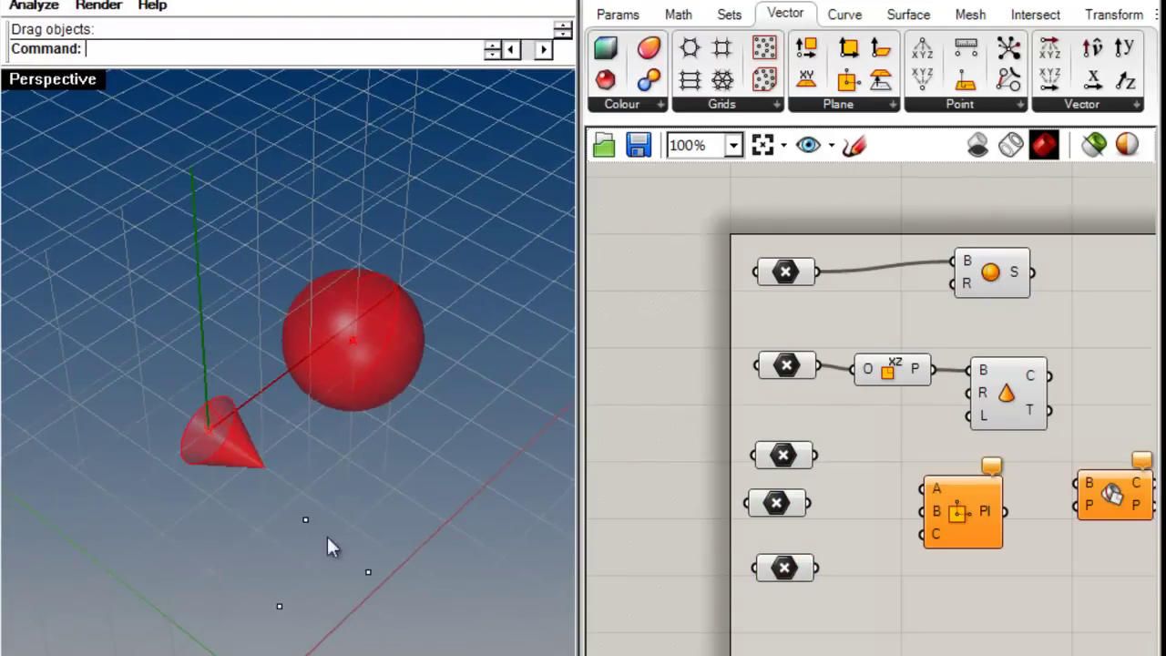
{"action": "left_click", "coordinate": [306, 519]}
{"action": "right_click", "coordinate": [766, 503]}
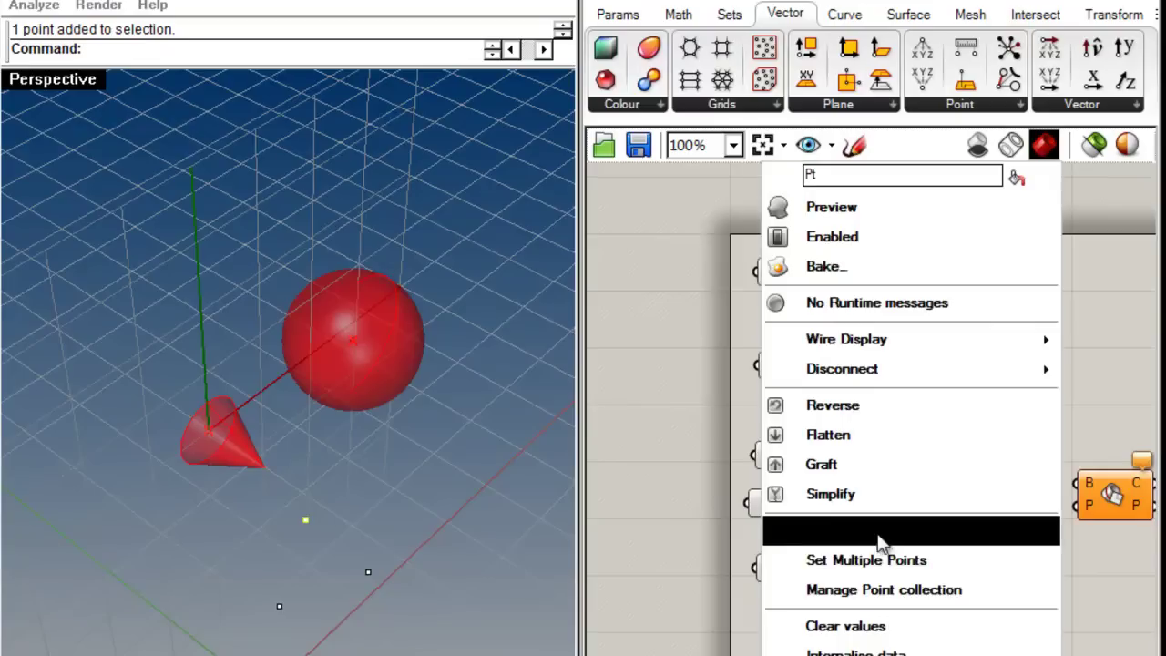
{"action": "left_click", "coordinate": [880, 531]}
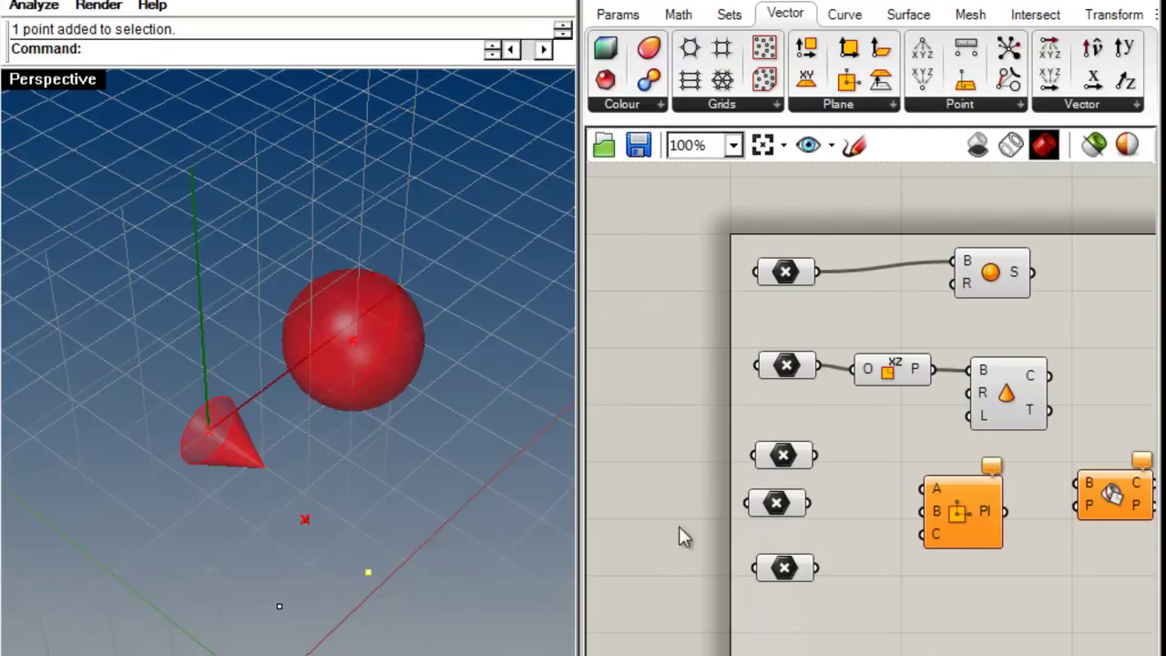
{"action": "right_click", "coordinate": [776, 503]}
{"action": "left_click_drag", "start_coordinate": [322, 644], "coordinate": [254, 586]}
{"action": "right_click", "coordinate": [785, 569]}
{"action": "left_click", "coordinate": [866, 586]}
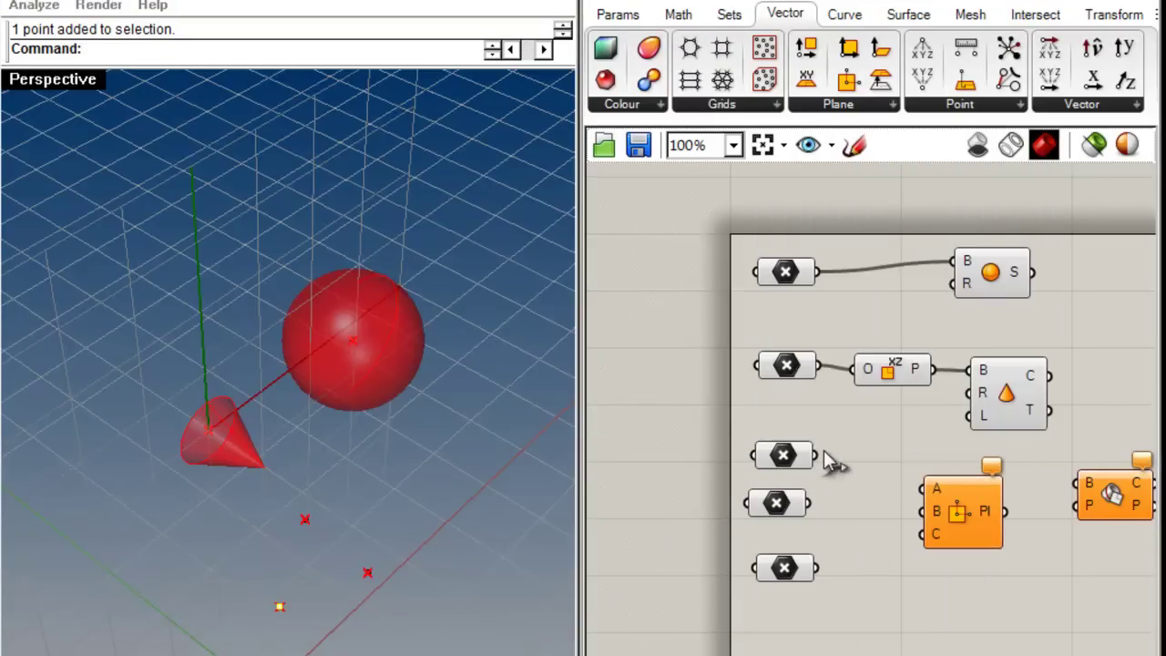
Wire the three Point parameters into the A, B and C inputs of the Plane 3Pt component.
{"action": "left_click_drag", "start_coordinate": [805, 503], "coordinate": [908, 509]}
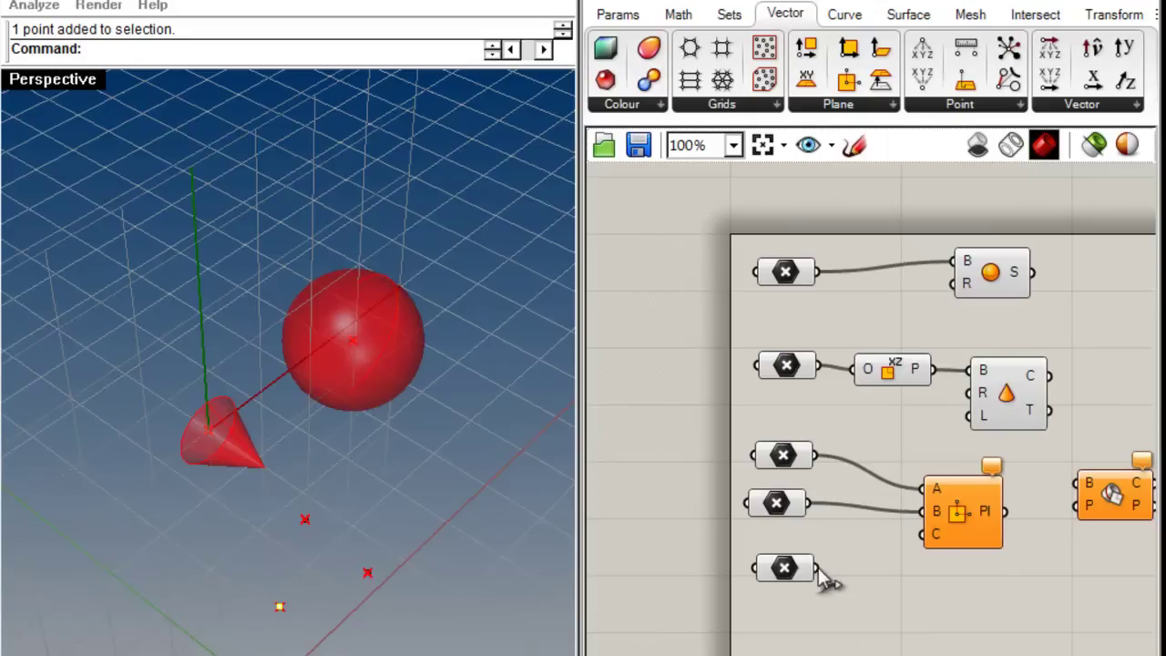
{"action": "left_click_drag", "start_coordinate": [827, 571], "coordinate": [925, 537]}
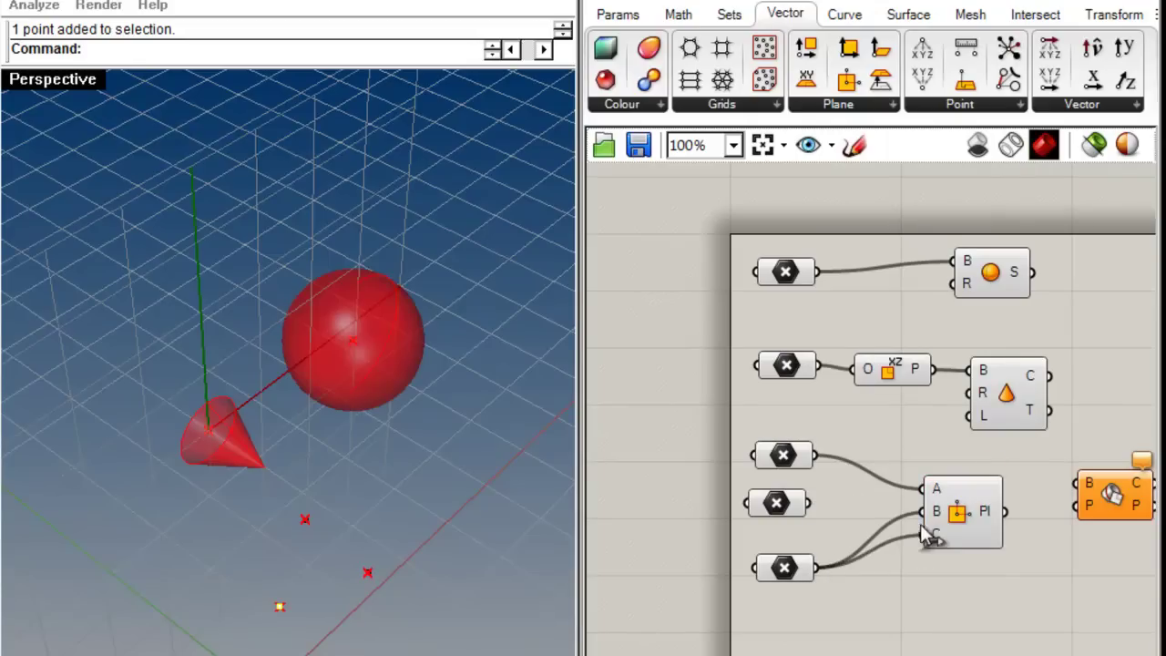
{"action": "left_click_drag", "start_coordinate": [839, 501], "coordinate": [808, 503]}
{"action": "left_click", "coordinate": [970, 521]}
{"action": "left_click", "coordinate": [874, 528]}
Move the plane's defining points in the Rhino viewport, raising one off the grid to tilt the three-point plane.
{"action": "right_click_drag", "start_coordinate": [240, 524], "coordinate": [369, 633]}
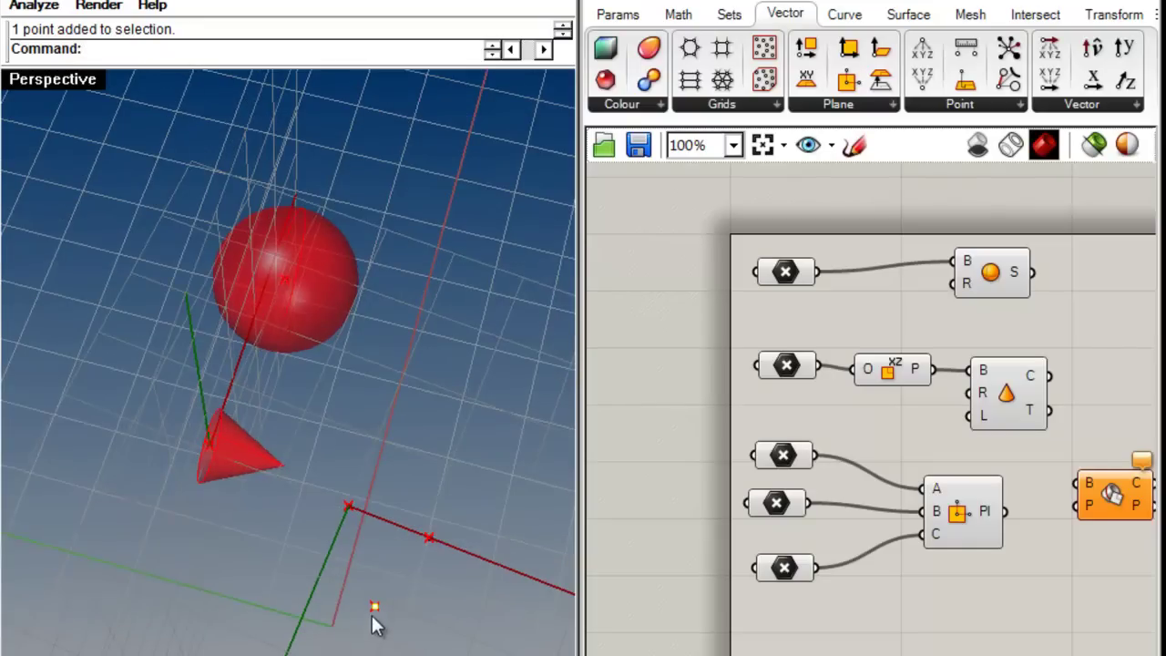
{"action": "left_click", "coordinate": [348, 506]}
{"action": "left_click_drag", "start_coordinate": [349, 474], "coordinate": [356, 453], "text": "ctrl"}
{"action": "right_click_drag", "start_coordinate": [360, 529], "coordinate": [391, 604]}
{"action": "left_click_drag", "start_coordinate": [384, 576], "coordinate": [428, 510]}
{"action": "right_click_drag", "start_coordinate": [321, 530], "coordinate": [348, 476]}
Try driving the cone's base with the Plane 3Pt output and move the plane's points to reorient the cone.
{"action": "left_click_drag", "start_coordinate": [964, 368], "coordinate": [1022, 391]}
{"action": "right_click_drag", "start_coordinate": [341, 469], "coordinate": [492, 401]}
{"action": "left_click", "coordinate": [1060, 458]}
{"action": "left_click_drag", "start_coordinate": [387, 330], "coordinate": [440, 350]}
{"action": "left_click_drag", "start_coordinate": [460, 512], "coordinate": [341, 516]}
{"action": "left_click_drag", "start_coordinate": [450, 438], "coordinate": [454, 459]}
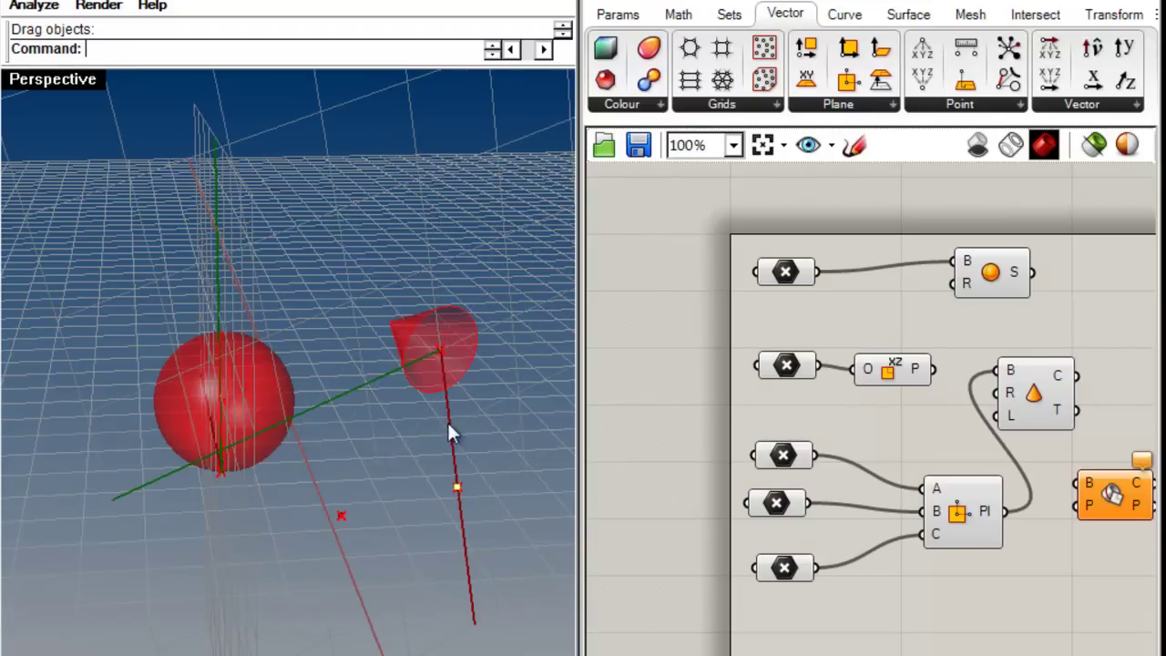
{"action": "left_click_drag", "start_coordinate": [469, 387], "coordinate": [455, 490]}
{"action": "left_click_drag", "start_coordinate": [344, 518], "coordinate": [365, 562]}
{"action": "right_click_drag", "start_coordinate": [442, 448], "coordinate": [312, 483]}
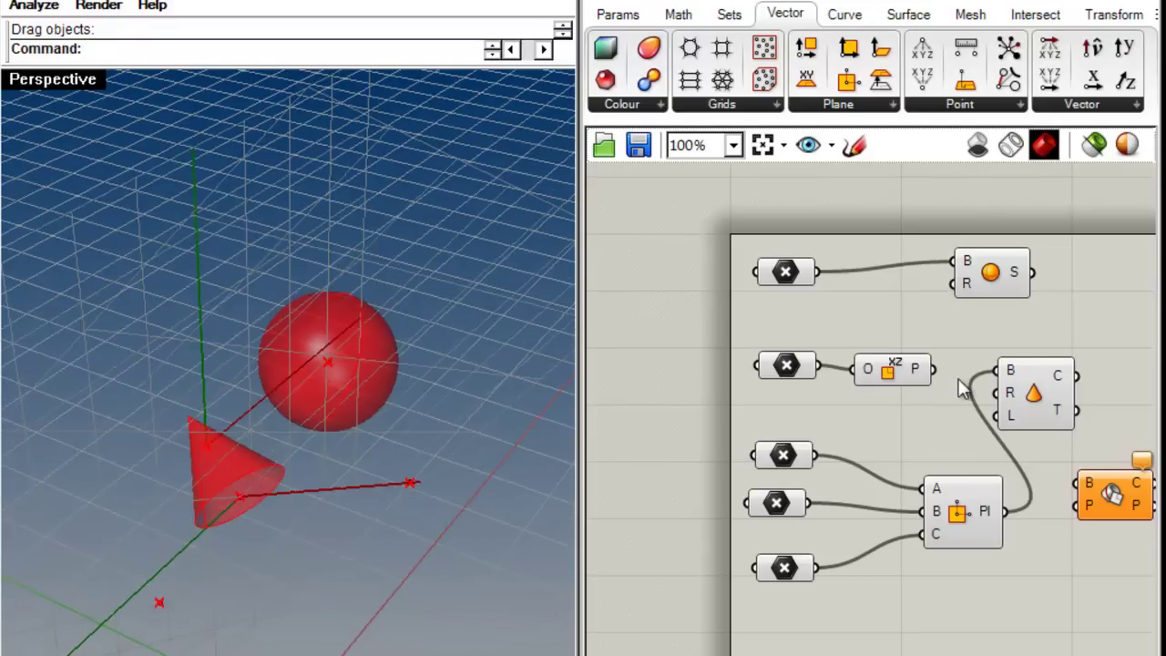
Reconnect the XZ plane to the cone's base input and move the Plane 3Pt component closer to its points.
{"action": "left_click_drag", "start_coordinate": [933, 369], "coordinate": [996, 370]}
{"action": "right_click_drag", "start_coordinate": [125, 457], "coordinate": [176, 408]}
{"action": "left_click_drag", "start_coordinate": [957, 525], "coordinate": [901, 519]}
Spread the three plane points around the cone and sphere in the Rhino viewport.
{"action": "right_click_drag", "start_coordinate": [98, 464], "coordinate": [330, 515]}
{"action": "left_click_drag", "start_coordinate": [367, 569], "coordinate": [384, 464]}
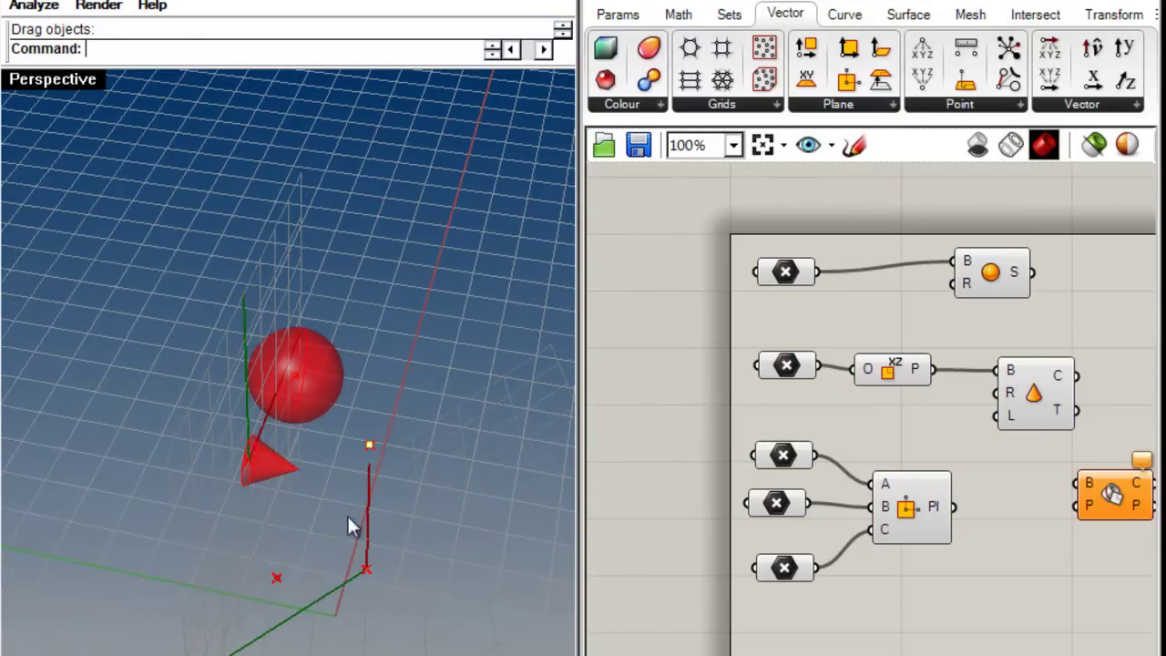
{"action": "left_click_drag", "start_coordinate": [366, 570], "coordinate": [361, 629]}
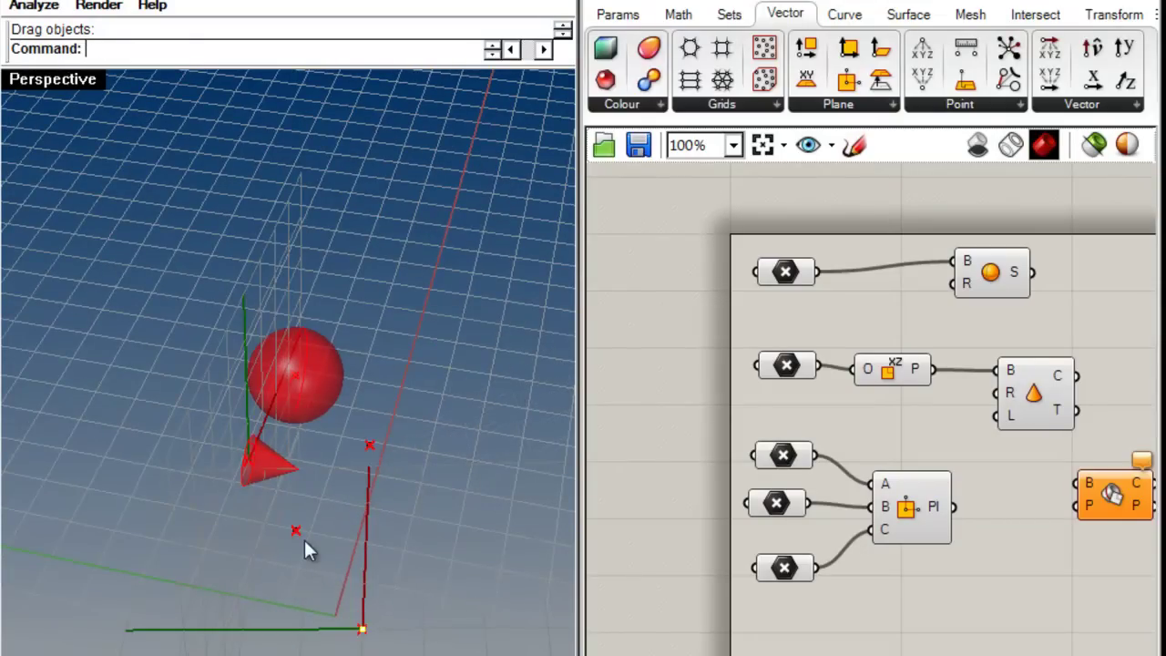
{"action": "mouse_move", "coordinate": [344, 493]}
{"action": "right_mouse_down"}
{"action": "mouse_move", "coordinate": [399, 378]}
{"action": "mouse_move", "coordinate": [371, 559]}
{"action": "mouse_move", "coordinate": [386, 458]}
{"action": "mouse_move", "coordinate": [307, 529]}
{"action": "mouse_move", "coordinate": [356, 510]}
{"action": "right_mouse_up"}
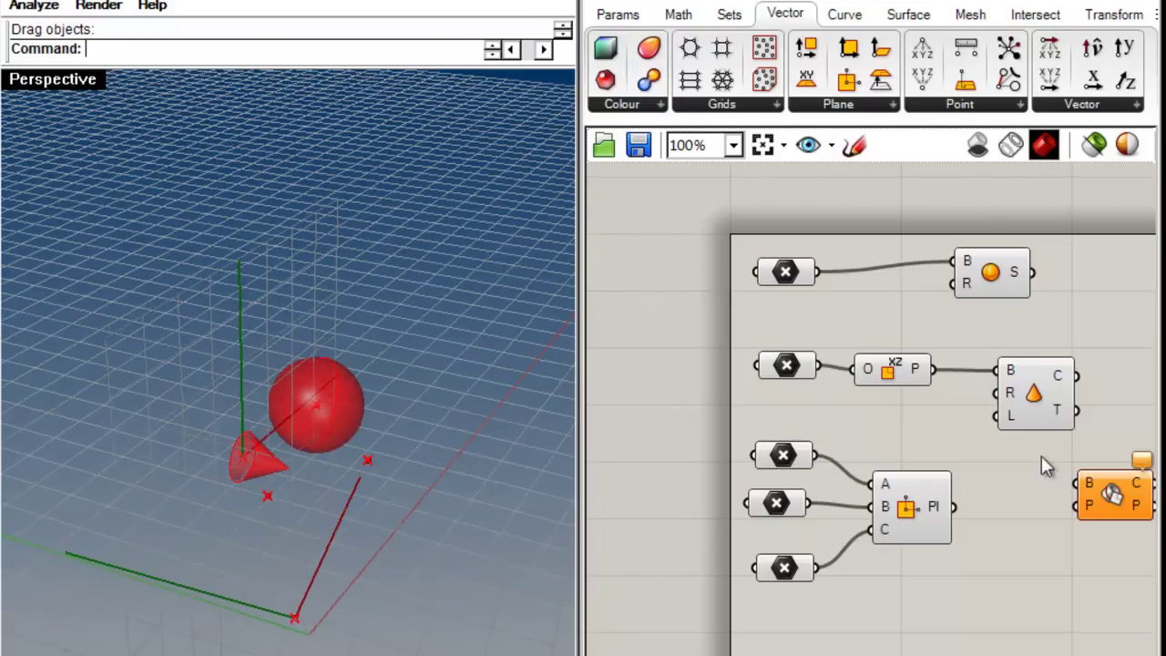
Wire the sphere and cone outputs into the Brep | Plane component's B input and the three-point plane into P.
{"action": "right_click_drag", "start_coordinate": [1065, 565], "coordinate": [936, 555]}
{"action": "left_click_drag", "start_coordinate": [972, 480], "coordinate": [905, 258]}
{"action": "left_click_drag", "start_coordinate": [1012, 483], "coordinate": [1061, 470]}
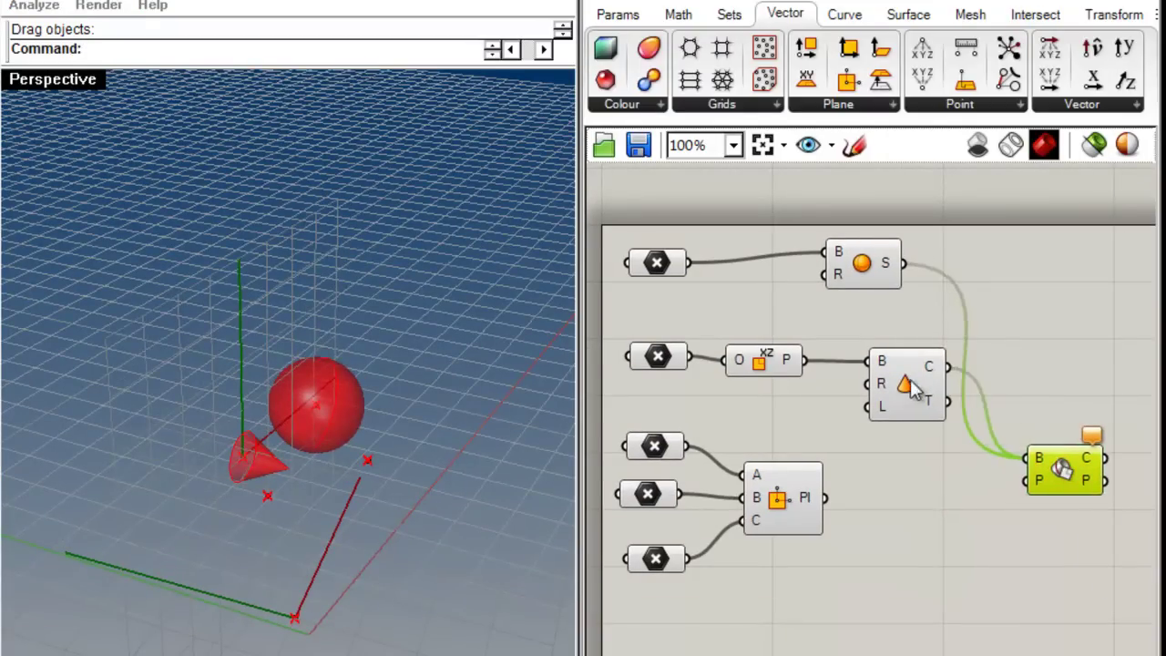
{"action": "left_click_drag", "start_coordinate": [917, 398], "coordinate": [879, 416]}
{"action": "left_click", "coordinate": [1000, 538]}
{"action": "left_click_drag", "start_coordinate": [1034, 479], "coordinate": [825, 498]}
Highlight the Brep | Plane component and examine its section curves on the cone and sphere.
{"action": "right_click_drag", "start_coordinate": [217, 401], "coordinate": [215, 363]}
{"action": "left_click", "coordinate": [1065, 466]}
{"action": "left_click", "coordinate": [1069, 387]}
{"action": "left_click", "coordinate": [1074, 476]}
{"action": "right_click_drag", "start_coordinate": [253, 420], "coordinate": [164, 446]}
{"action": "scroll", "coordinate": [271, 422], "scroll_direction": "up", "scroll_amount": 9}
{"action": "scroll", "coordinate": [268, 462], "scroll_direction": "down", "scroll_amount": 9}
{"action": "scroll", "coordinate": [252, 572], "scroll_direction": "down", "scroll_amount": 6}
Reposition the plane's points in the Rhino viewport so the plane cuts through both the sphere and the cone.
{"action": "right_click_drag", "start_coordinate": [252, 572], "coordinate": [261, 602]}
{"action": "left_click_drag", "start_coordinate": [291, 558], "coordinate": [289, 592]}
{"action": "left_click_drag", "start_coordinate": [219, 535], "coordinate": [237, 554]}
{"action": "left_click_drag", "start_coordinate": [133, 596], "coordinate": [177, 596]}
{"action": "right_click_drag", "start_coordinate": [211, 611], "coordinate": [281, 557]}
{"action": "scroll", "coordinate": [365, 524], "scroll_direction": "up", "scroll_amount": 9}
{"action": "right_click_drag", "start_coordinate": [194, 611], "coordinate": [244, 554]}
{"action": "right_click_drag", "start_coordinate": [268, 615], "coordinate": [383, 428]}
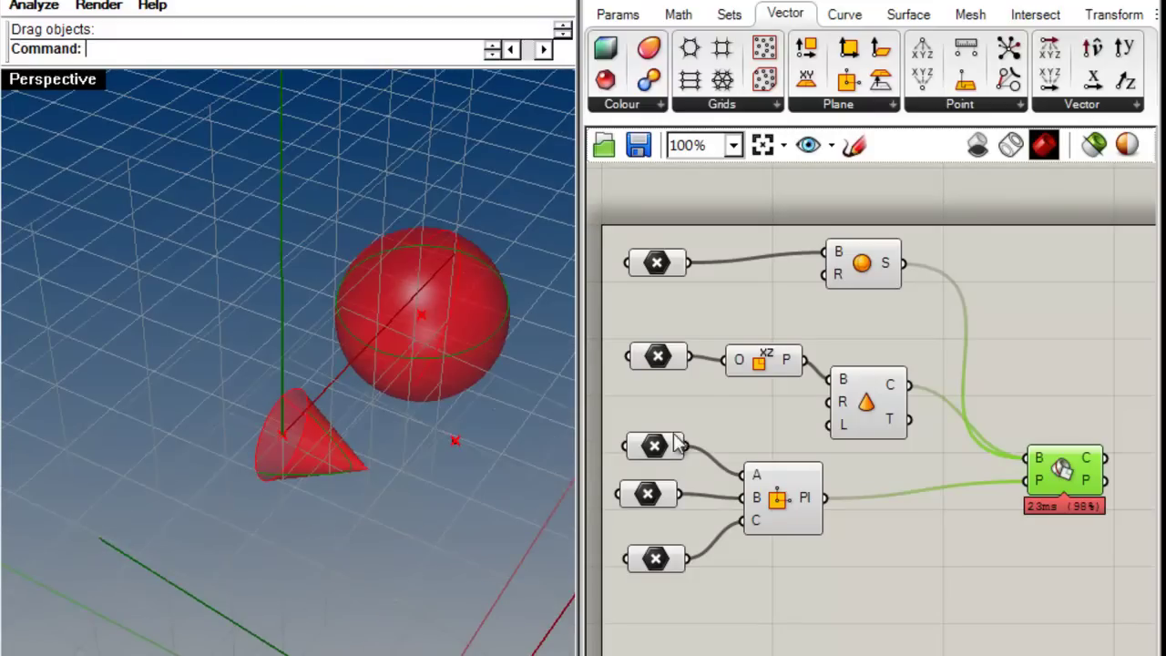
Delete the XZ plane component, wire the cone's point directly into its base, and adjust a point of the sectioning plane.
{"action": "left_click", "coordinate": [773, 362]}
{"action": "right_click_drag", "start_coordinate": [392, 437], "coordinate": [262, 584]}
{"action": "right_click_drag", "start_coordinate": [251, 521], "coordinate": [153, 574]}
{"action": "left_click_drag", "start_coordinate": [137, 542], "coordinate": [131, 527]}
{"action": "right_click_drag", "start_coordinate": [312, 532], "coordinate": [448, 469]}
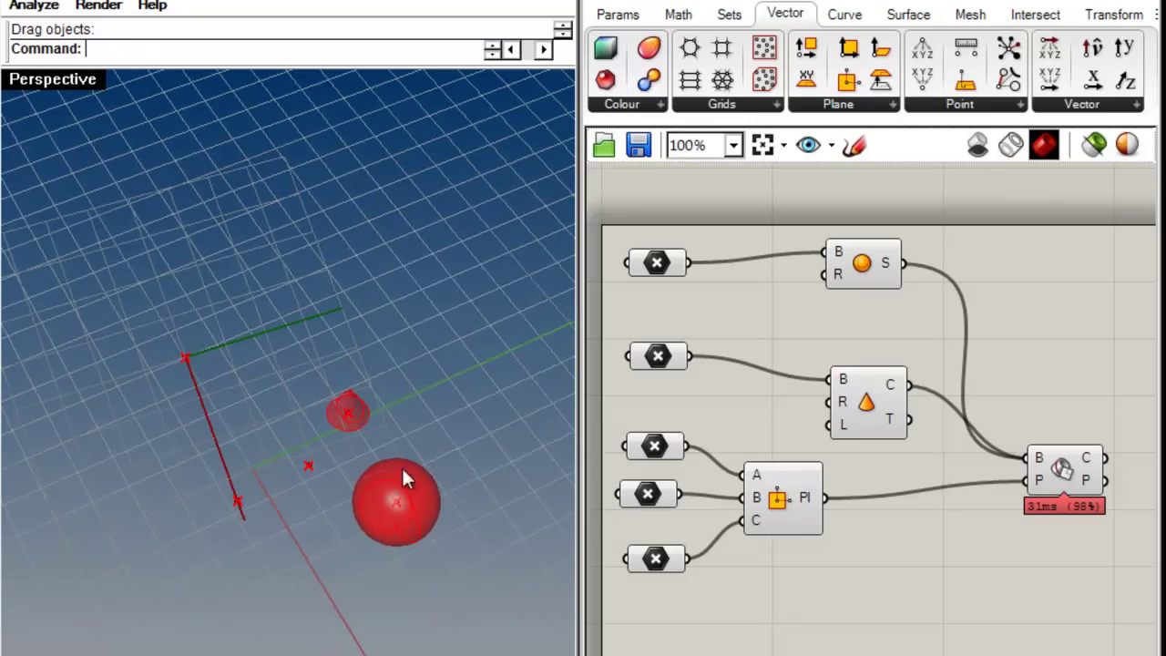
{"action": "right_click_drag", "start_coordinate": [178, 439], "coordinate": [492, 440]}
{"action": "right_click_drag", "start_coordinate": [893, 462], "coordinate": [817, 521]}
{"action": "scroll", "coordinate": [820, 516], "scroll_direction": "down", "scroll_amount": 4}
{"action": "scroll", "coordinate": [823, 524], "scroll_direction": "up", "scroll_amount": 5}
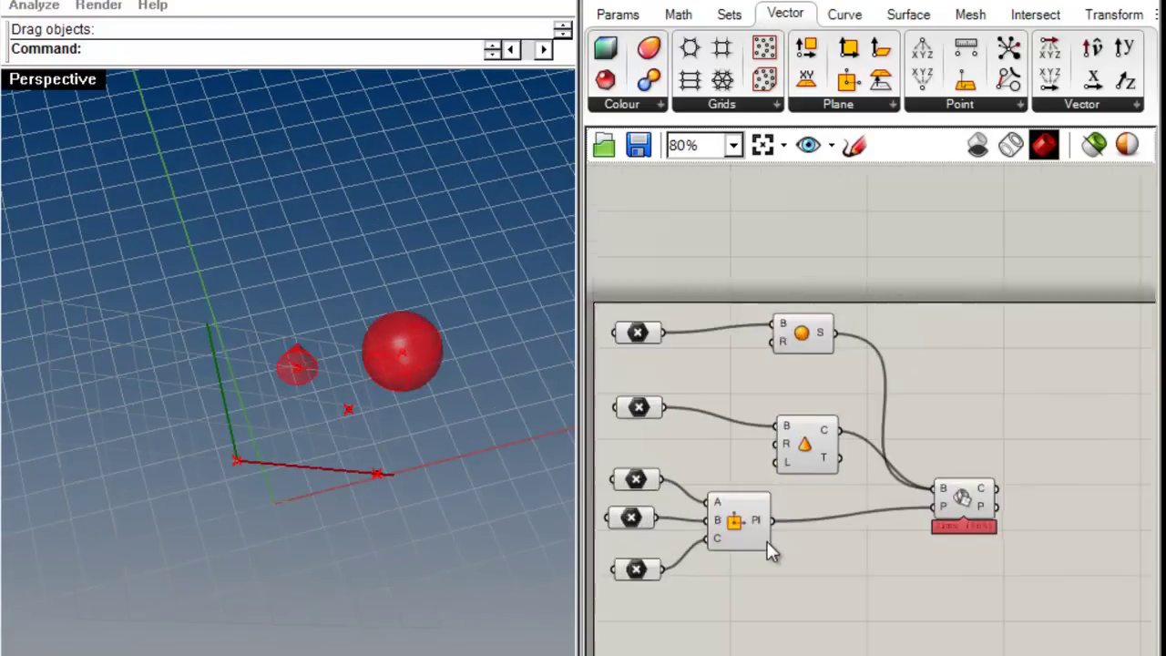
{"action": "left_click", "coordinate": [845, 14]}
{"action": "left_click", "coordinate": [785, 15]}
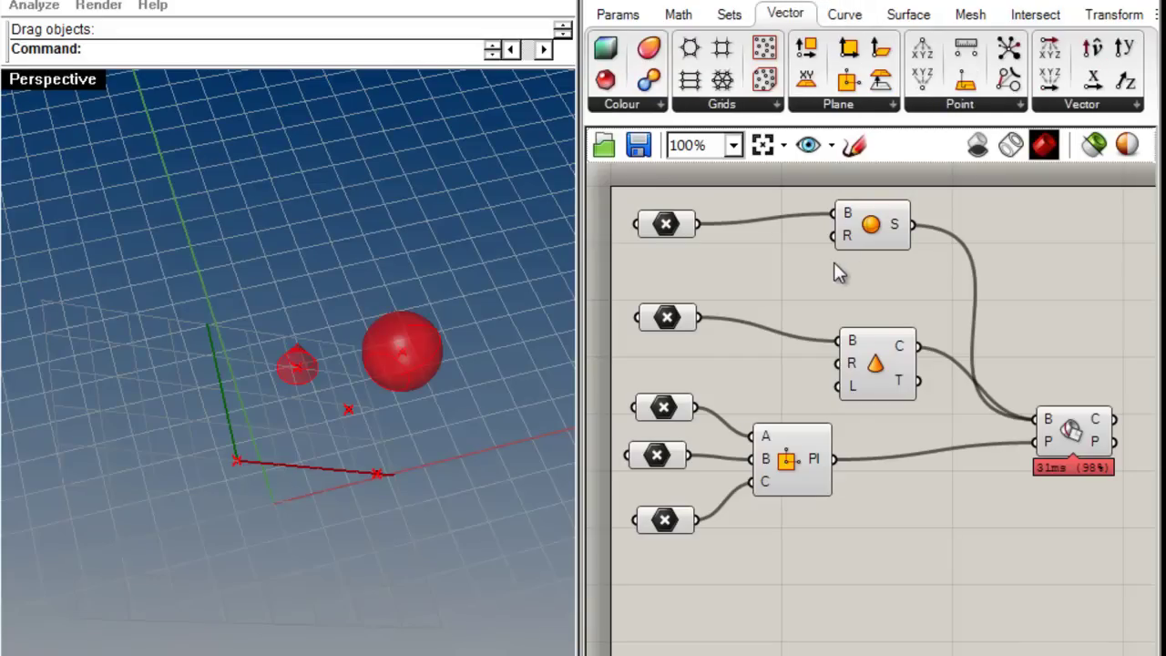